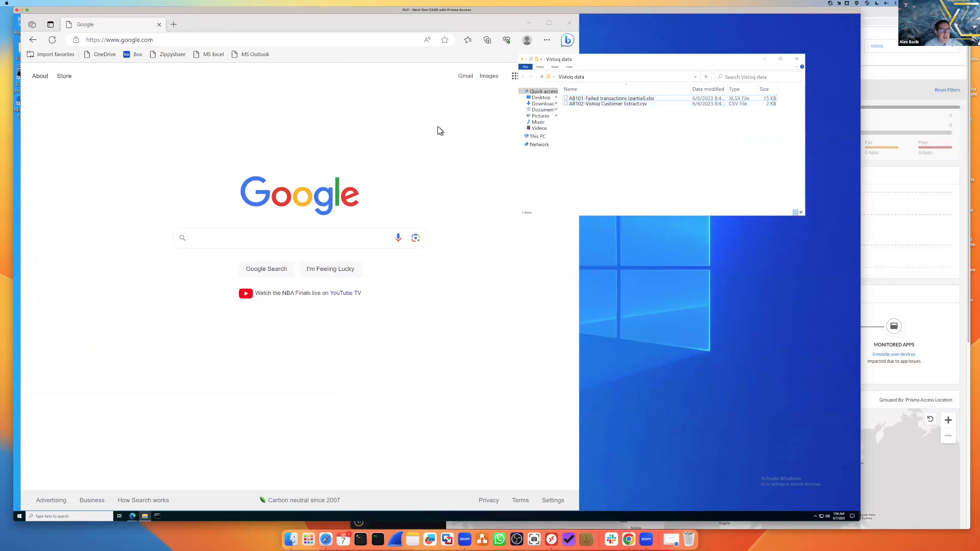
Load zippyshare.com in Edge to confirm the Application Blocked page appears.
{"action": "left_click", "coordinate": [340, 73]}
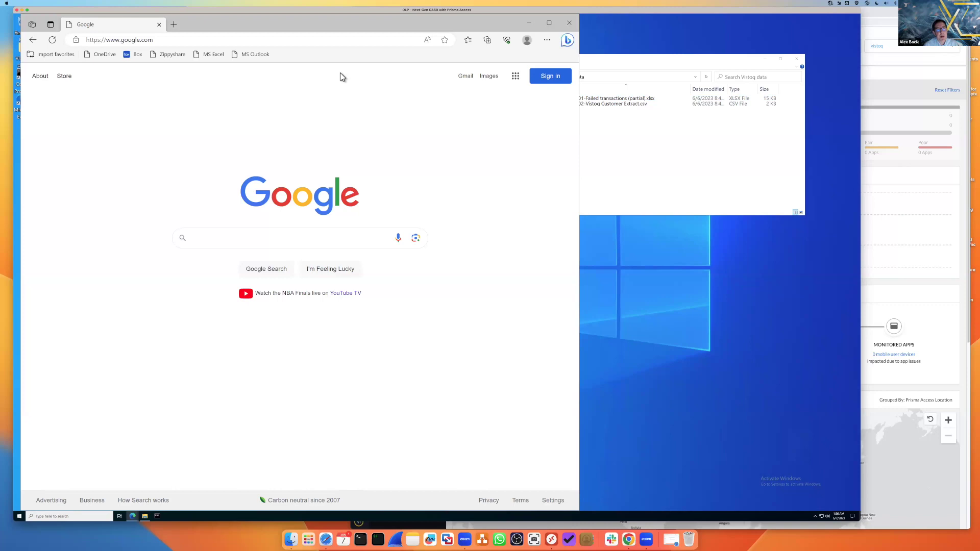
{"action": "left_click", "coordinate": [326, 45]}
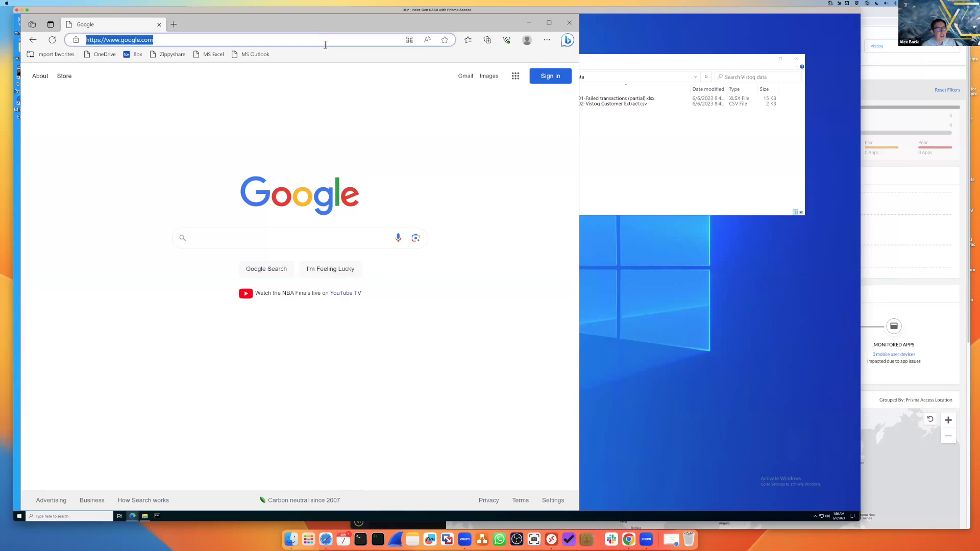
{"action": "key", "text": "BackSpace"}
{"action": "type", "text": "z"}
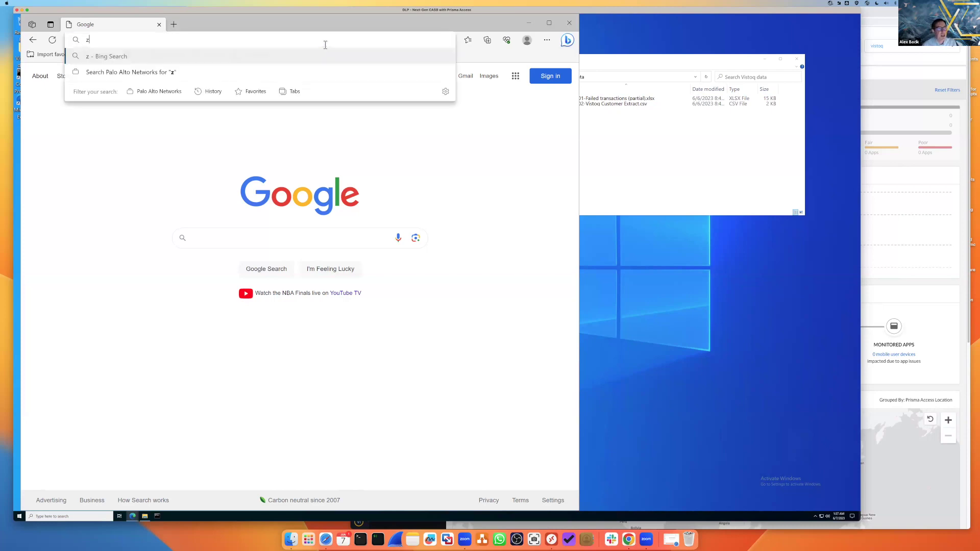
{"action": "type", "text": "ipp"}
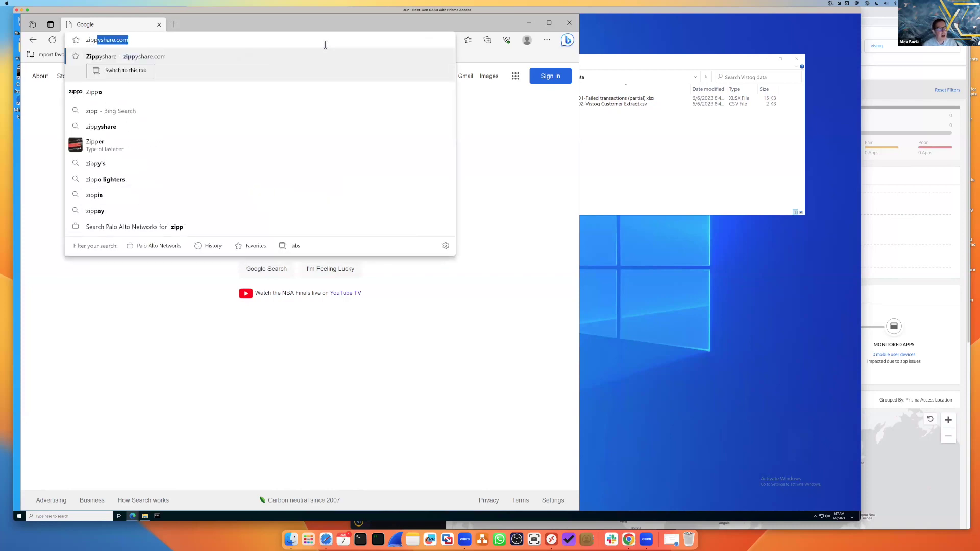
{"action": "key", "text": "Return"}
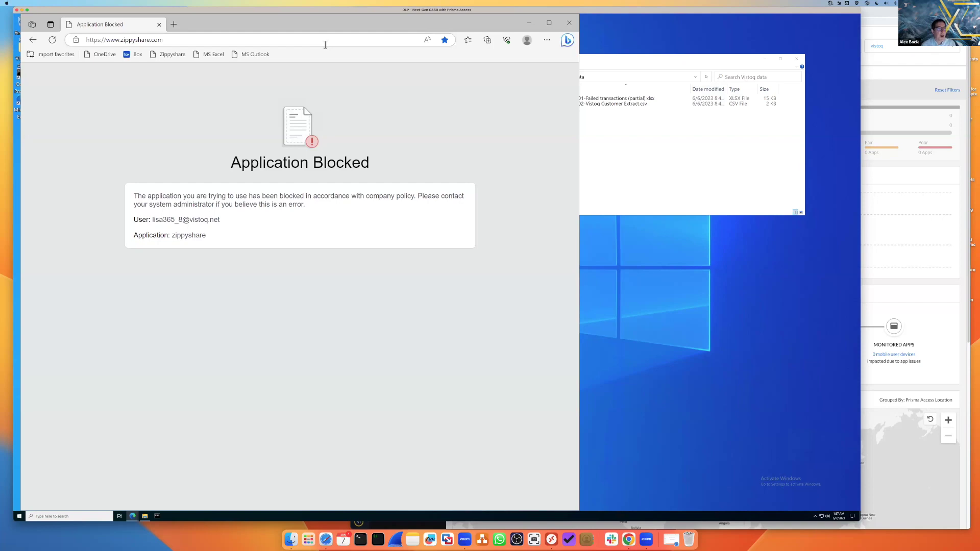
{"action": "left_click", "coordinate": [326, 41]}
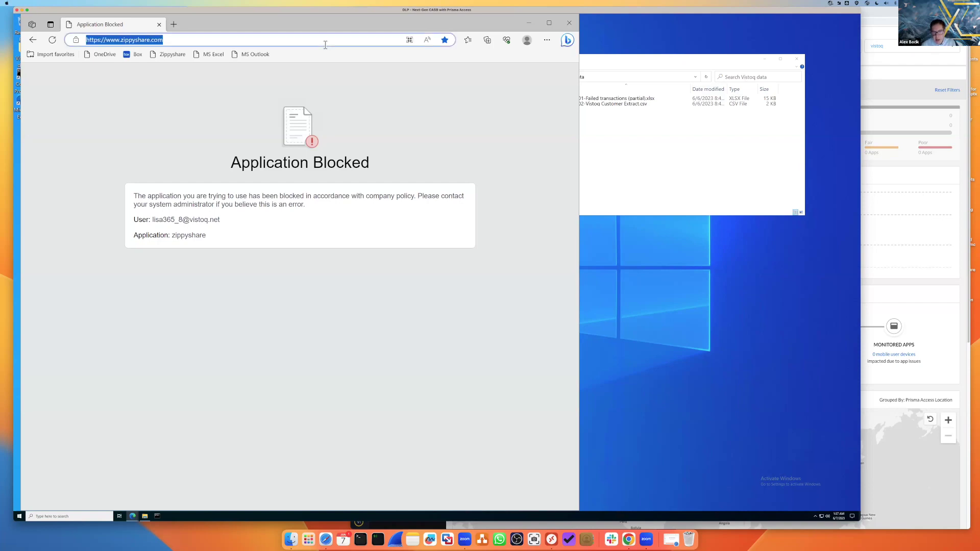
Go to the Box login site from the 'box' address suggestion.
{"action": "type", "text": "bo"}
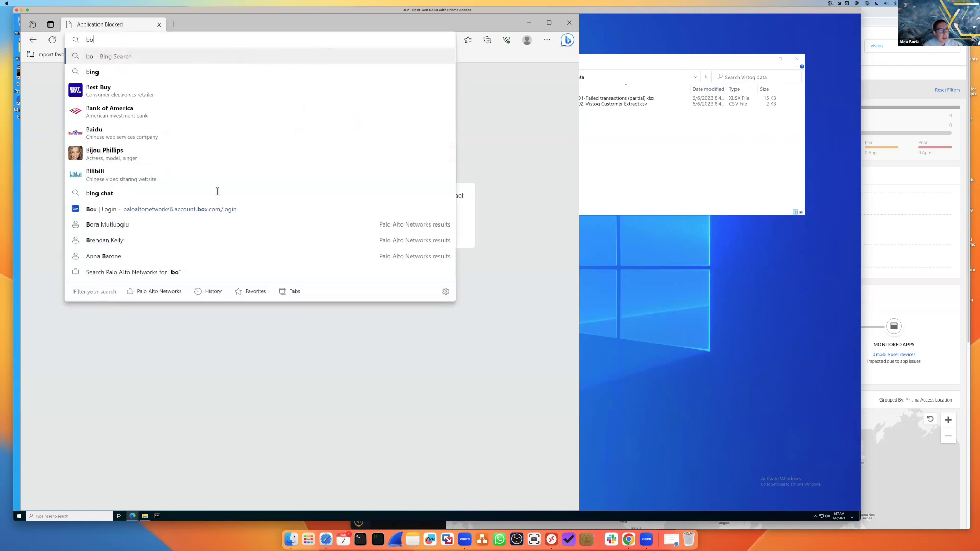
{"action": "type", "text": "x"}
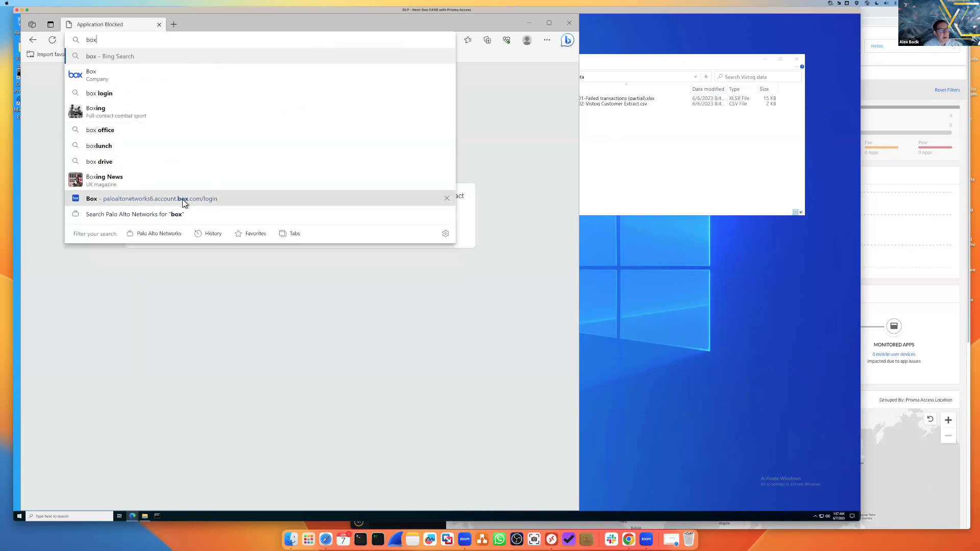
{"action": "left_click", "coordinate": [183, 199]}
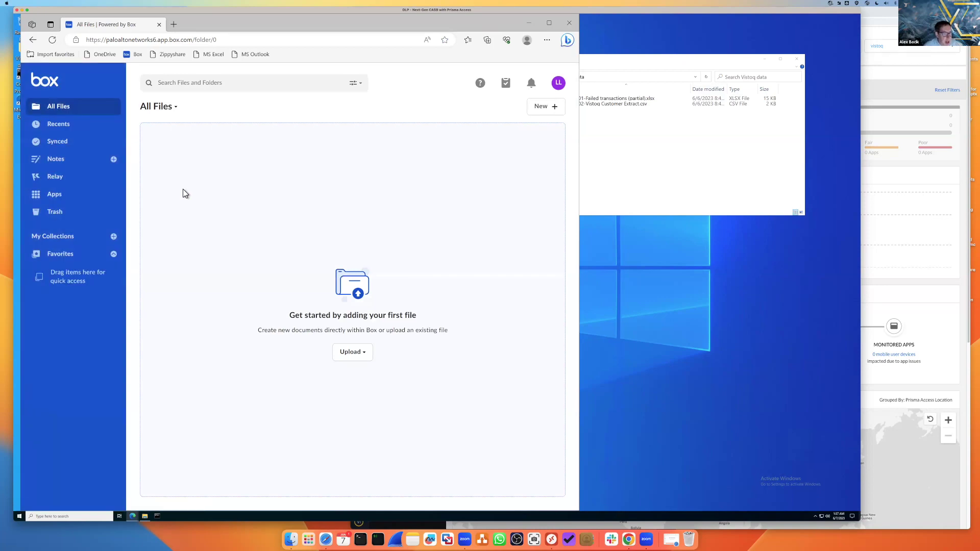
Upload AB101-Failed transactions (partial).xlsx from the Vistoq data folder into Box All Files.
{"action": "left_click", "coordinate": [651, 136]}
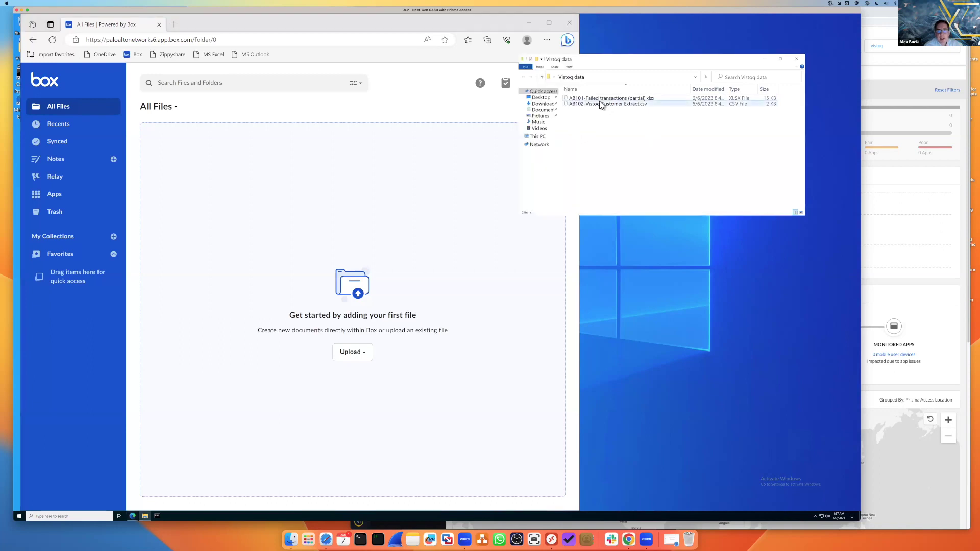
{"action": "left_click", "coordinate": [601, 100]}
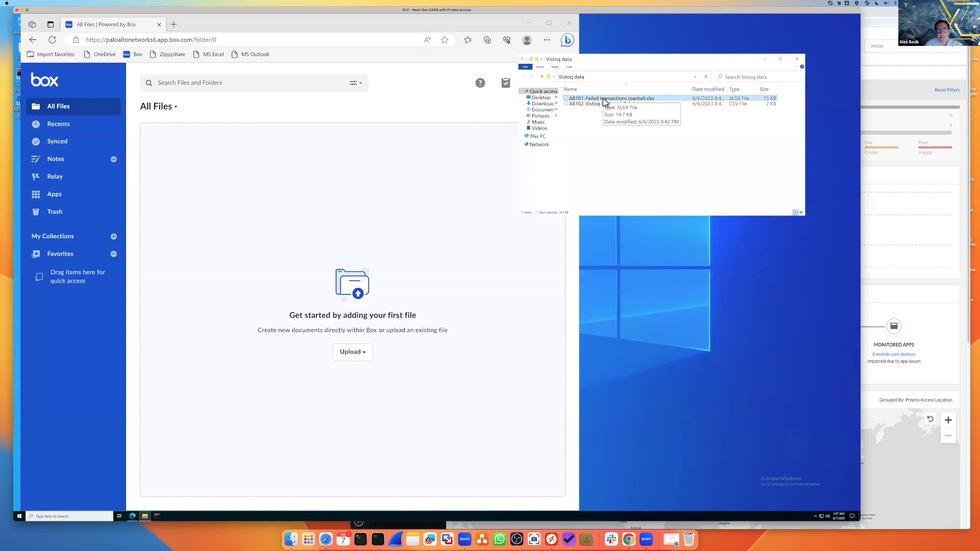
{"action": "left_click_drag", "start_coordinate": [605, 102], "coordinate": [409, 179]}
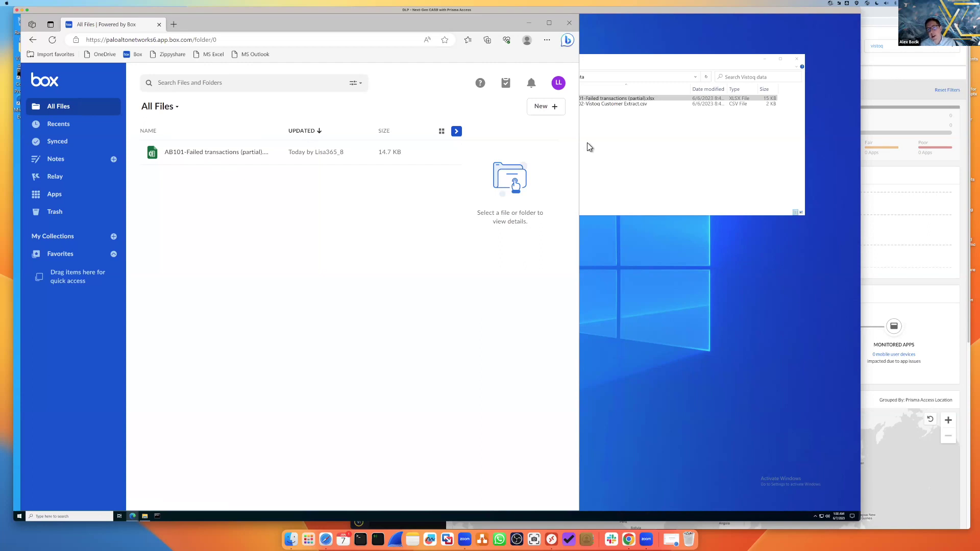
Upload AB102-Vistoq Customer Extract.csv into Box; the upload fails.
{"action": "left_click", "coordinate": [592, 124]}
{"action": "left_click", "coordinate": [593, 105]}
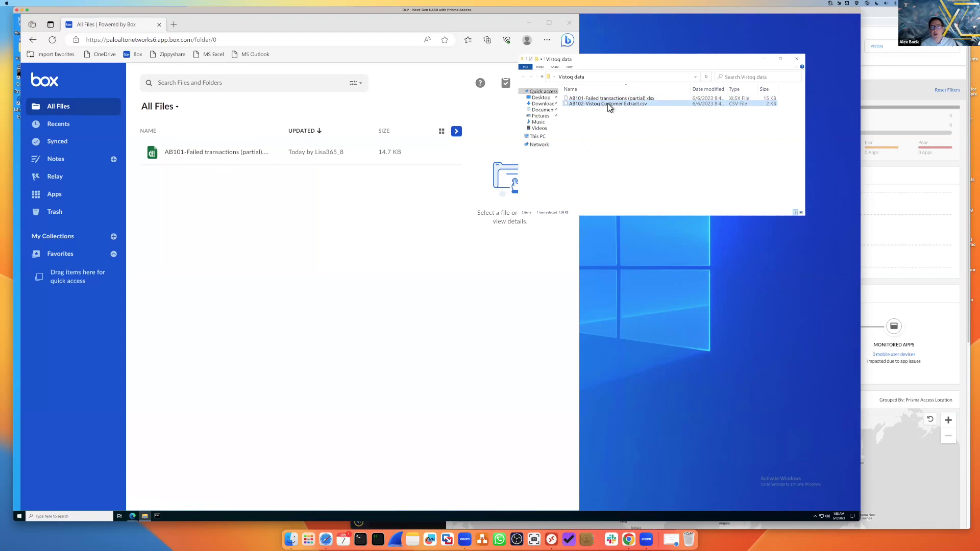
{"action": "left_click_drag", "start_coordinate": [608, 103], "coordinate": [395, 220]}
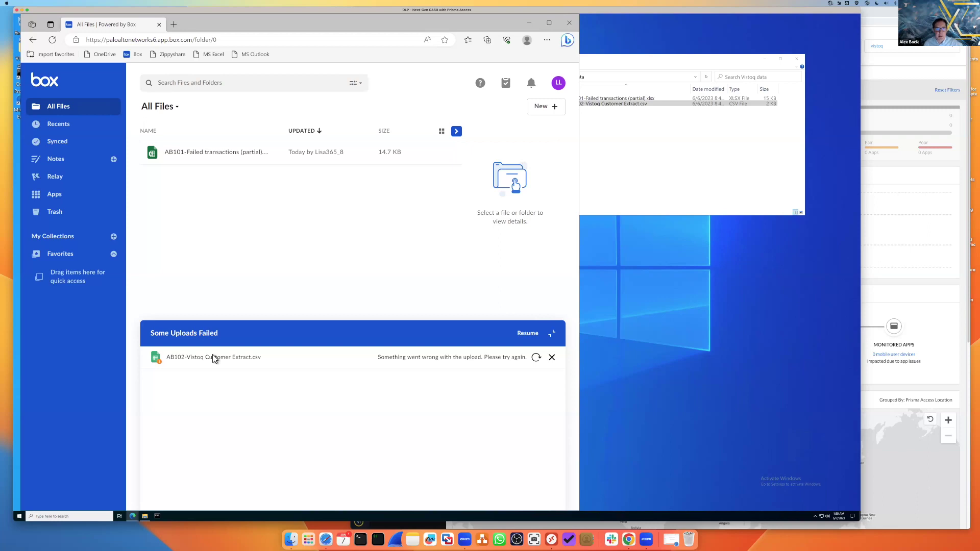
{"action": "left_click", "coordinate": [627, 532]}
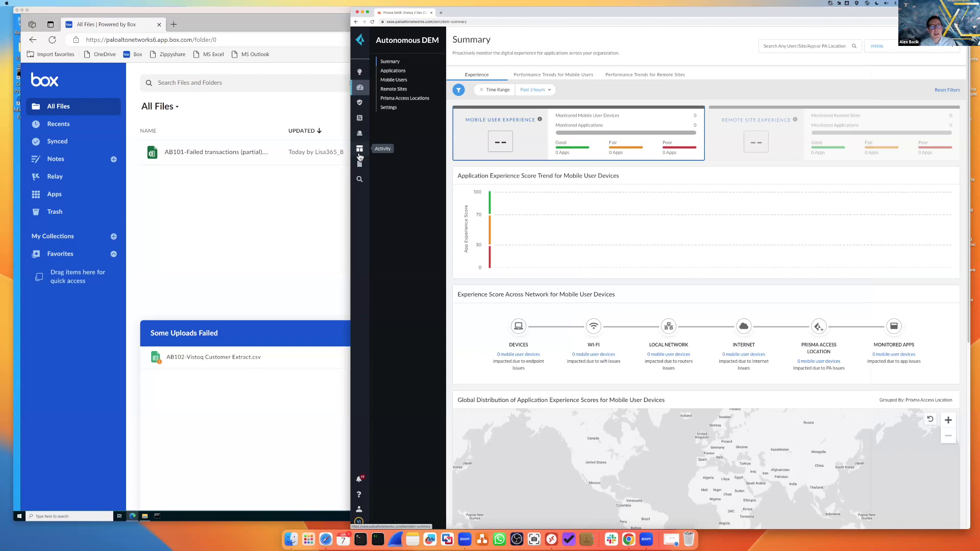
Open Activity > DLP Incidents and view the AB101 upload incident's details.
{"action": "left_click", "coordinate": [360, 136]}
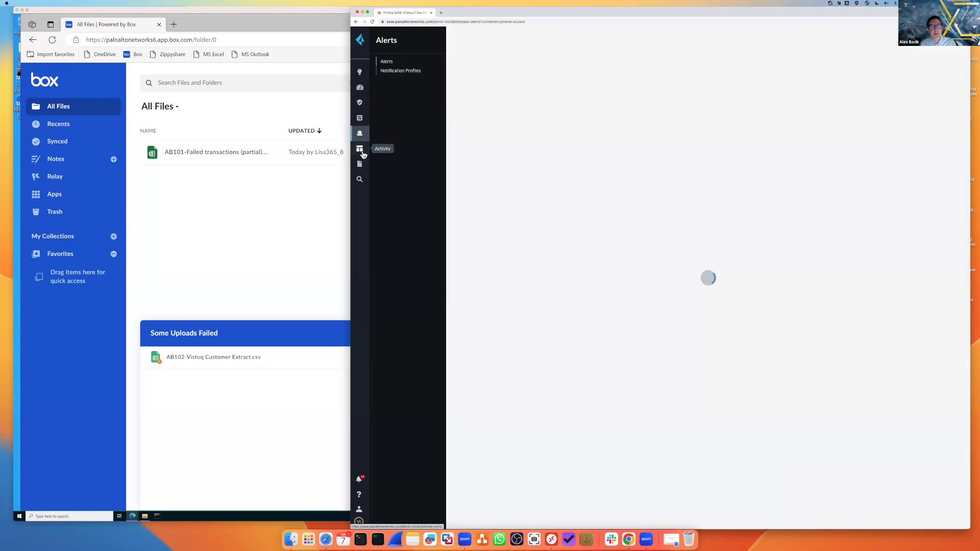
{"action": "left_click", "coordinate": [362, 152]}
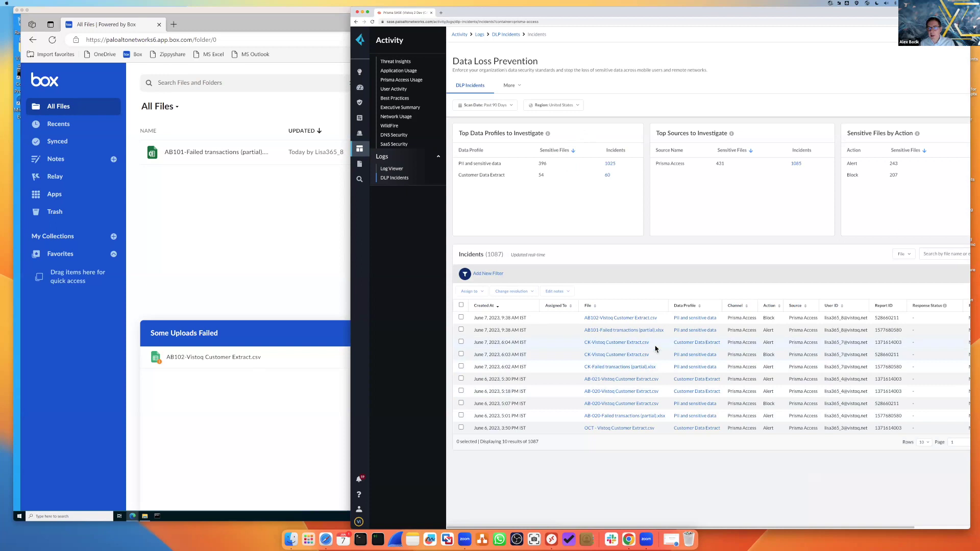
{"action": "left_click", "coordinate": [621, 331]}
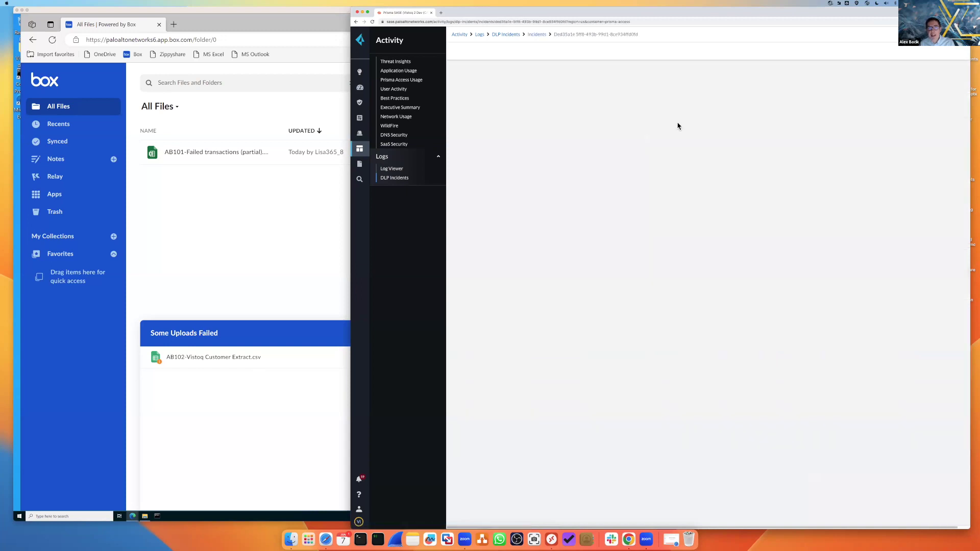
Highlight the incident's Alert action, PII profile, file name, user ID and boxnet-uploading app.
{"action": "left_click_drag", "start_coordinate": [660, 14], "coordinate": [586, 14]}
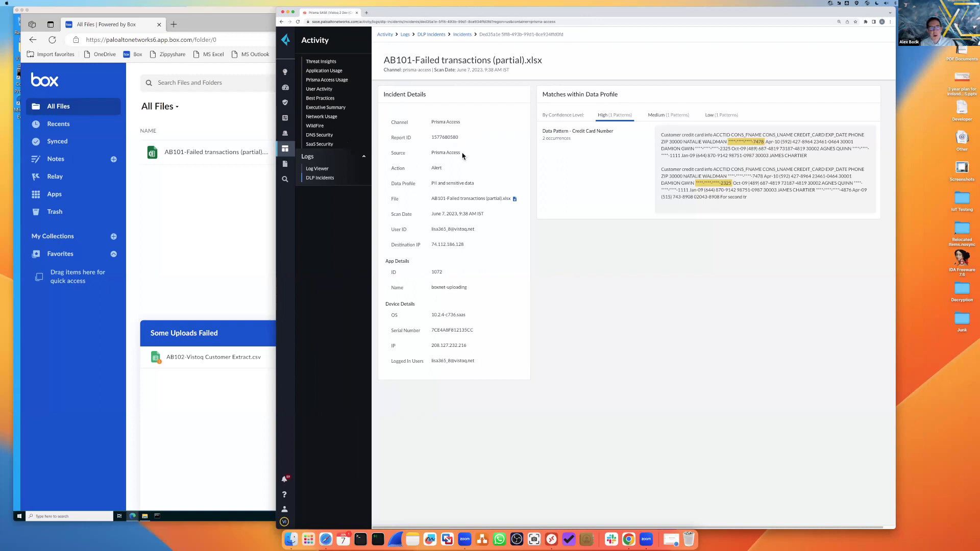
{"action": "left_click_drag", "start_coordinate": [448, 173], "coordinate": [433, 174]}
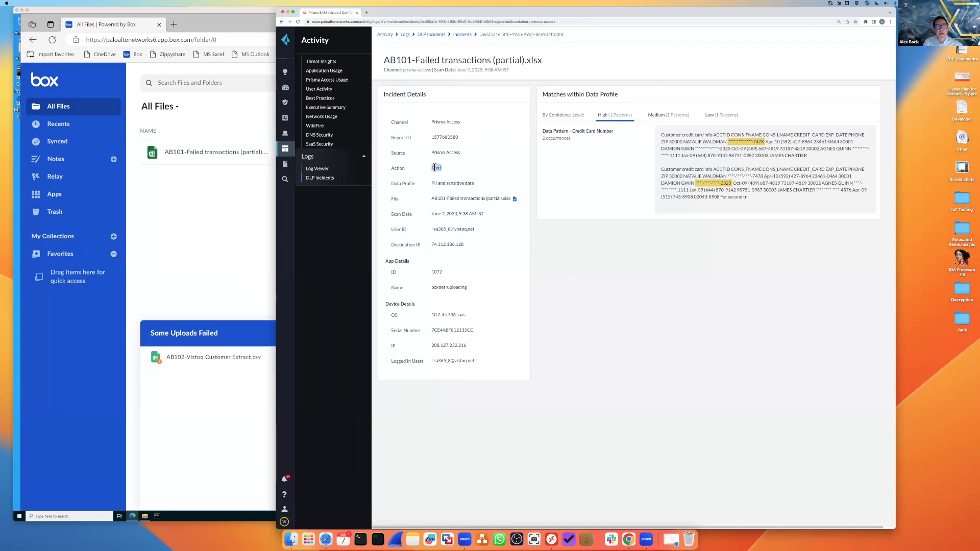
{"action": "triple_click", "coordinate": [440, 185]}
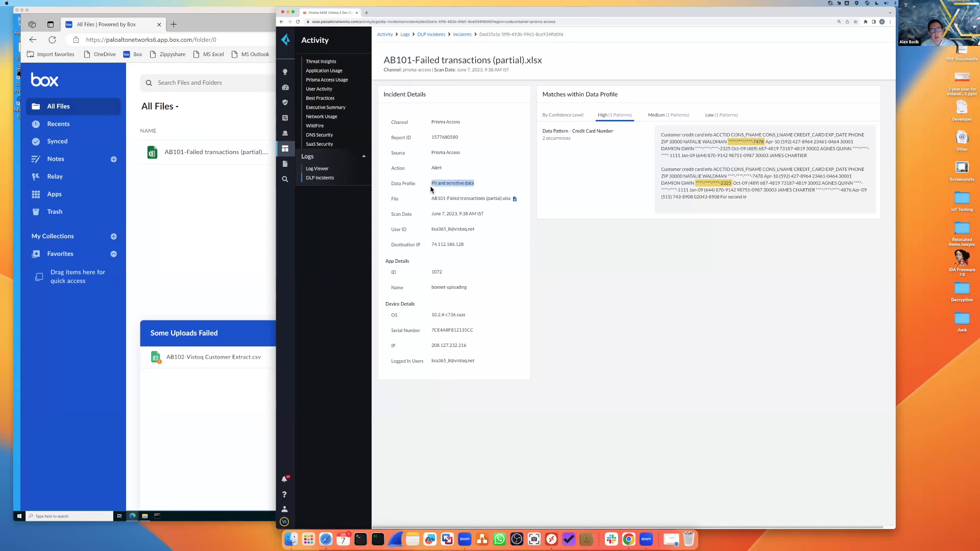
{"action": "left_click_drag", "start_coordinate": [431, 198], "coordinate": [516, 202]}
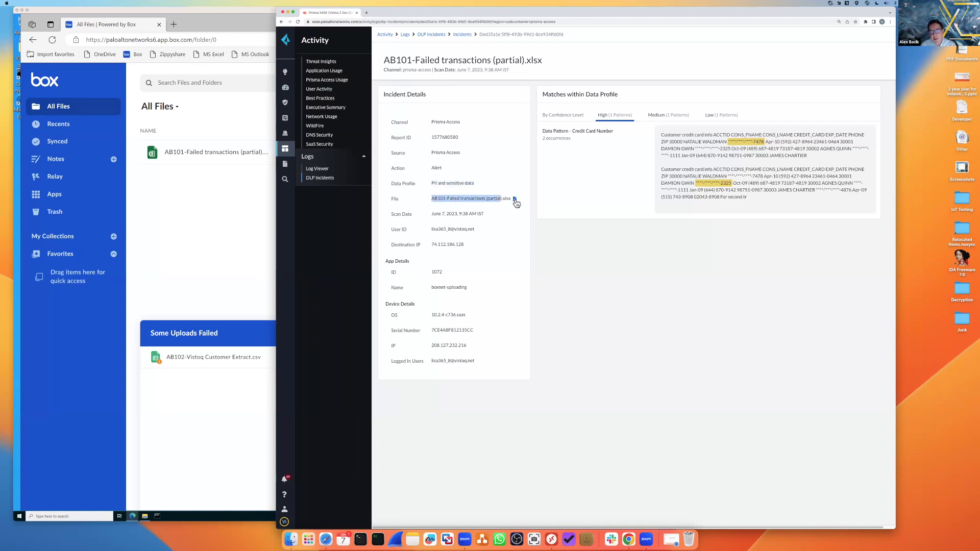
{"action": "left_click_drag", "start_coordinate": [475, 229], "coordinate": [449, 218]}
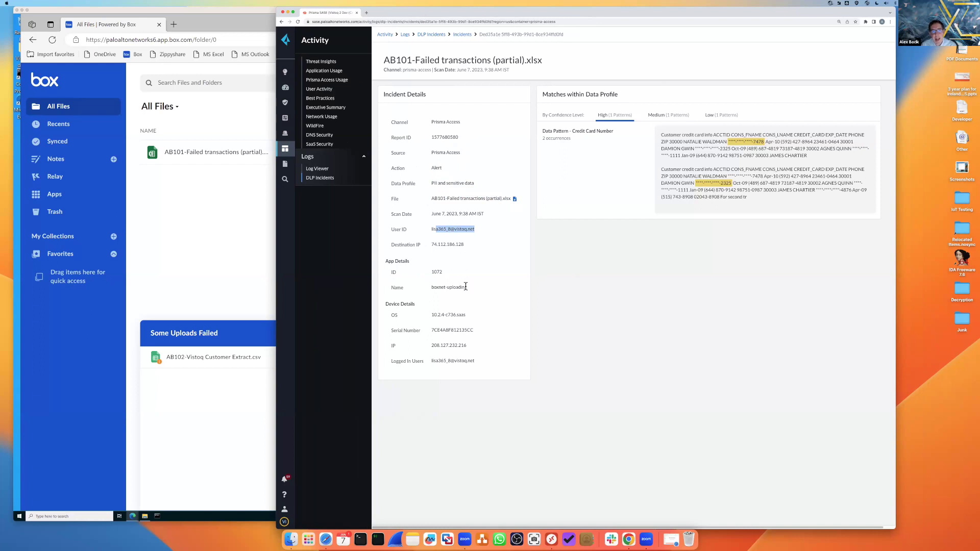
{"action": "left_click_drag", "start_coordinate": [468, 287], "coordinate": [434, 288]}
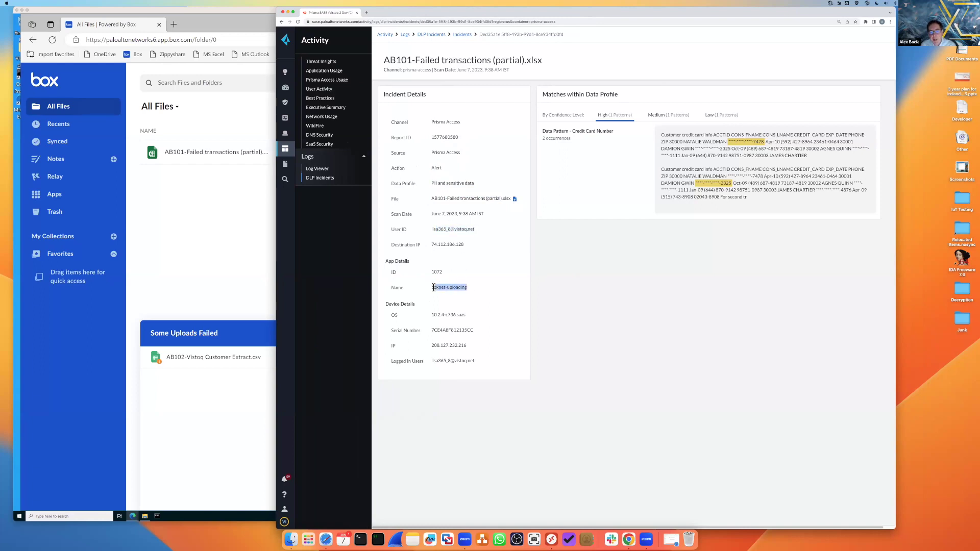
{"action": "left_click", "coordinate": [606, 240]}
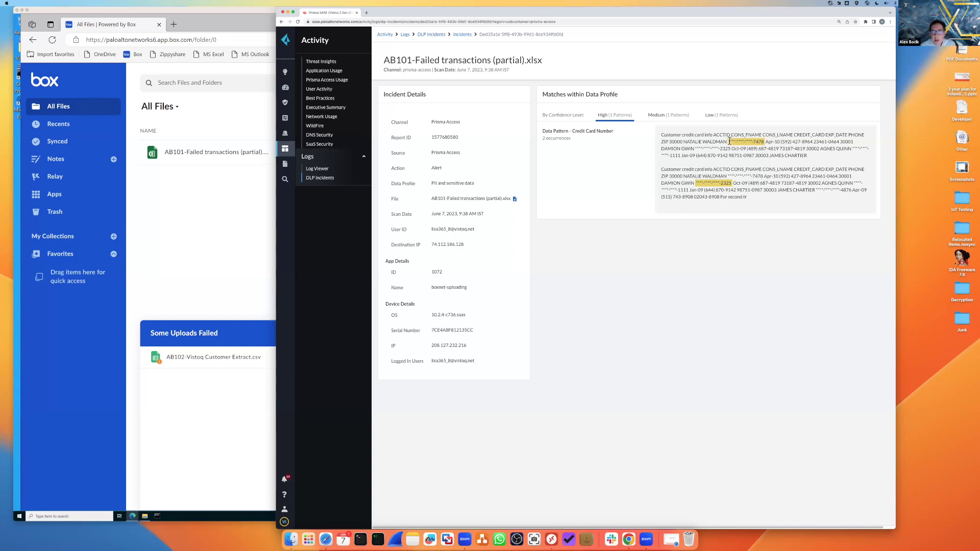
Highlight the masked card number in the first match, then return to the incidents list.
{"action": "left_click_drag", "start_coordinate": [727, 141], "coordinate": [765, 144]}
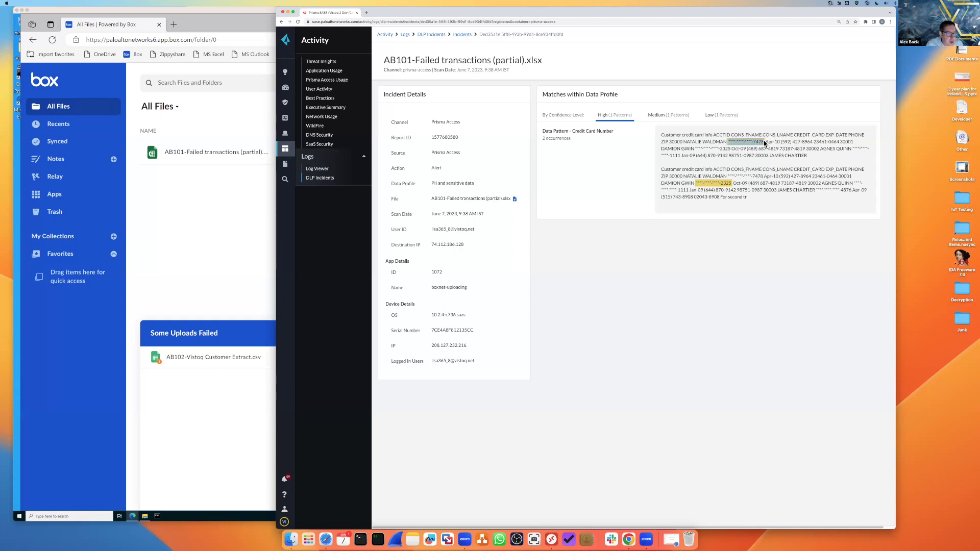
{"action": "left_click", "coordinate": [725, 144]}
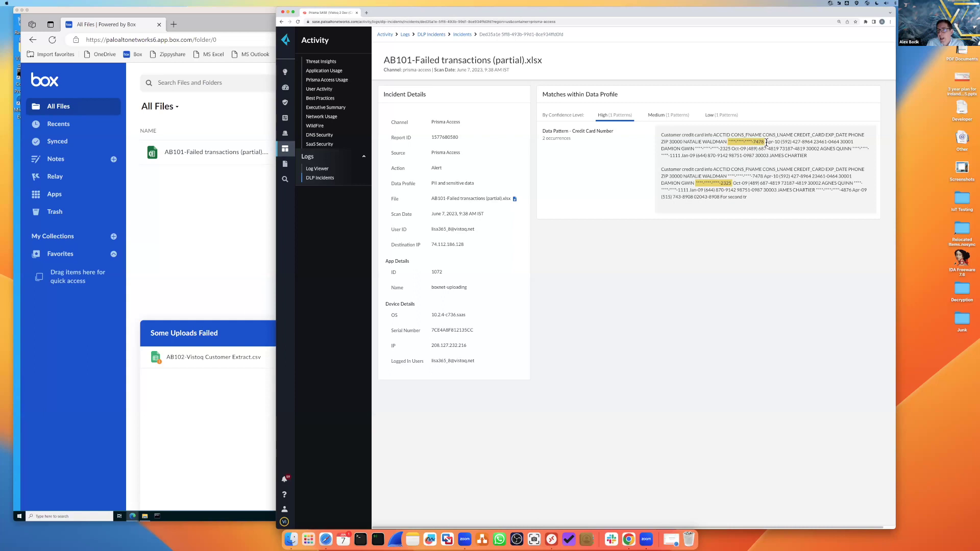
{"action": "double_click", "coordinate": [760, 142]}
{"action": "left_click_drag", "start_coordinate": [729, 141], "coordinate": [765, 141]}
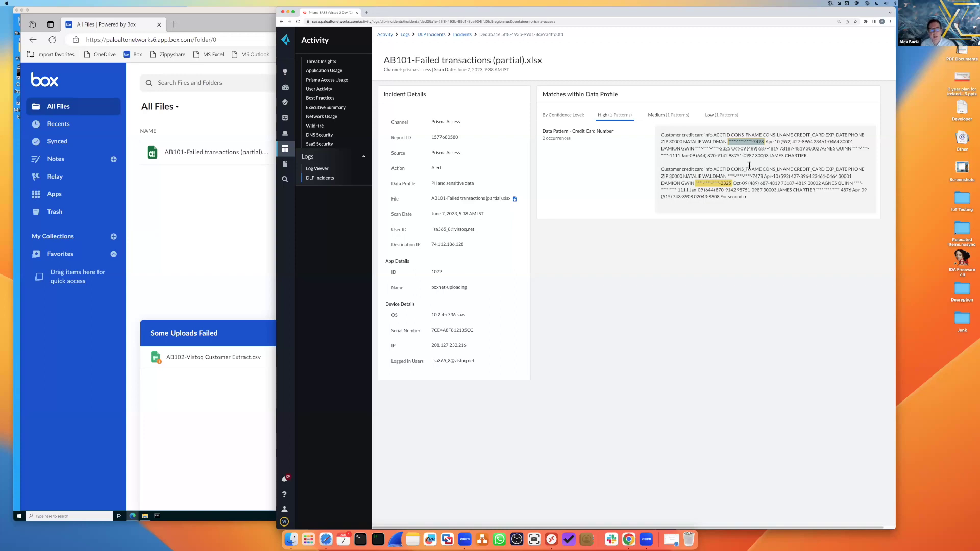
{"action": "left_click", "coordinate": [463, 35]}
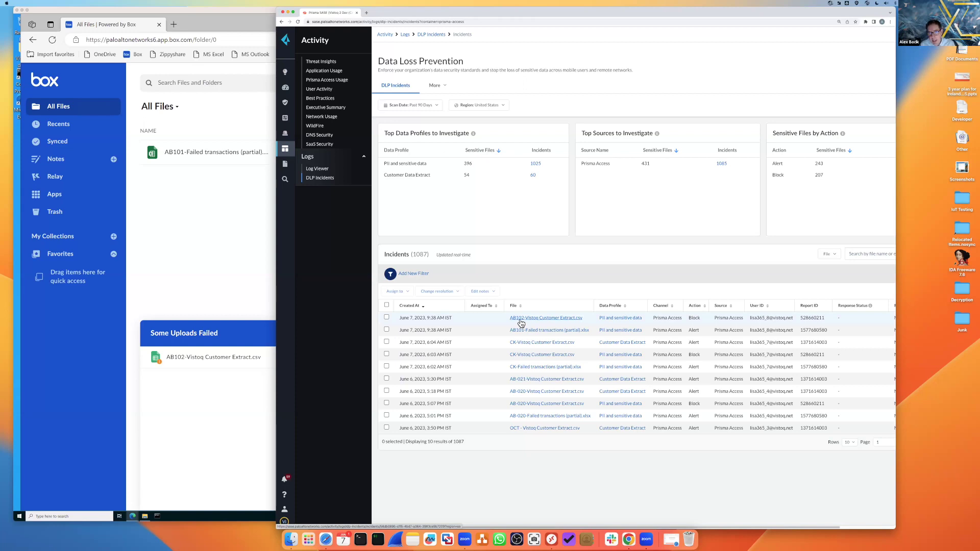
Review the AB102-Vistoq Customer Extract.csv incident's masked match, EDM heading and Block action.
{"action": "left_click", "coordinate": [520, 319]}
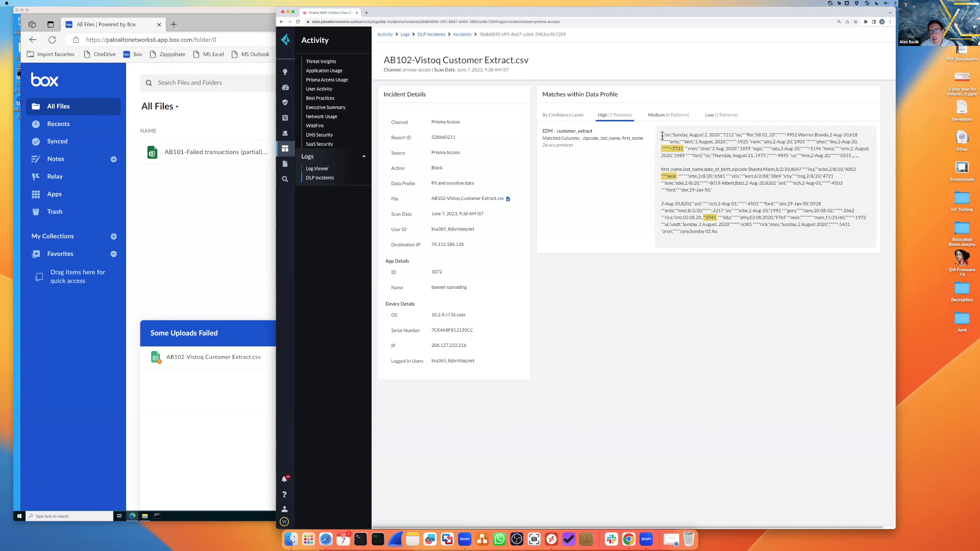
{"action": "left_click_drag", "start_coordinate": [662, 150], "coordinate": [688, 149]}
{"action": "left_click_drag", "start_coordinate": [542, 131], "coordinate": [554, 131]}
{"action": "left_click_drag", "start_coordinate": [431, 167], "coordinate": [444, 168]}
{"action": "left_click", "coordinate": [295, 104]}
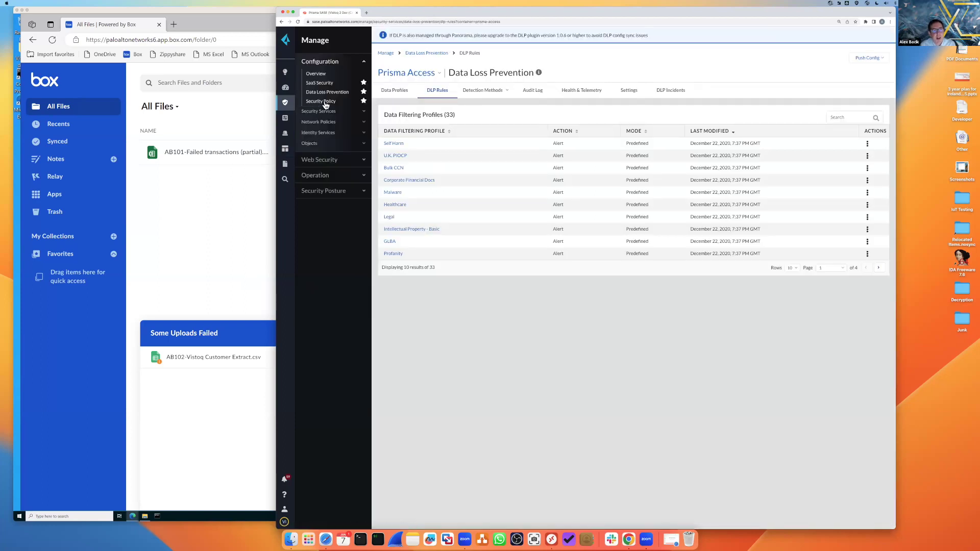
Open the PII and sensitive data profile's details from page 2 of Data Profiles.
{"action": "left_click", "coordinate": [326, 93]}
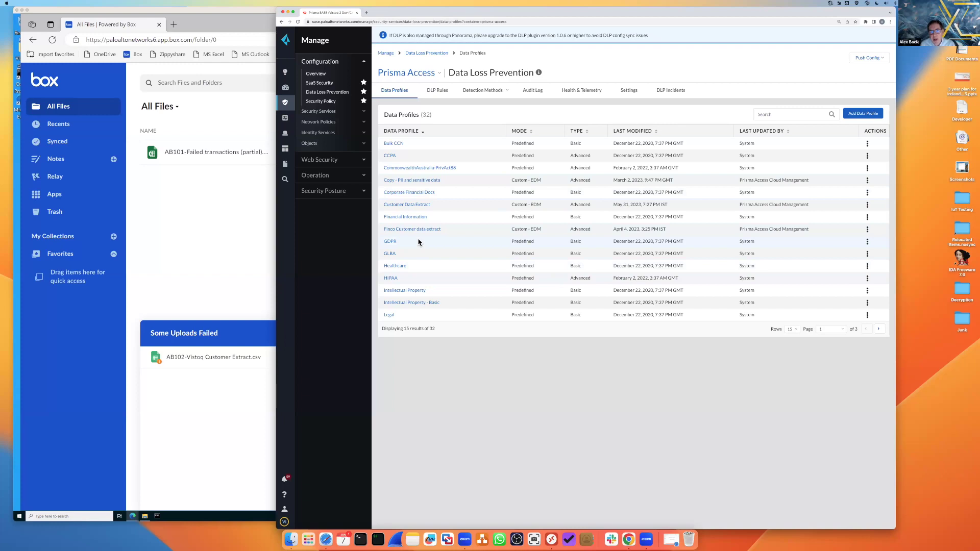
{"action": "left_click_drag", "start_coordinate": [512, 242], "coordinate": [534, 242]}
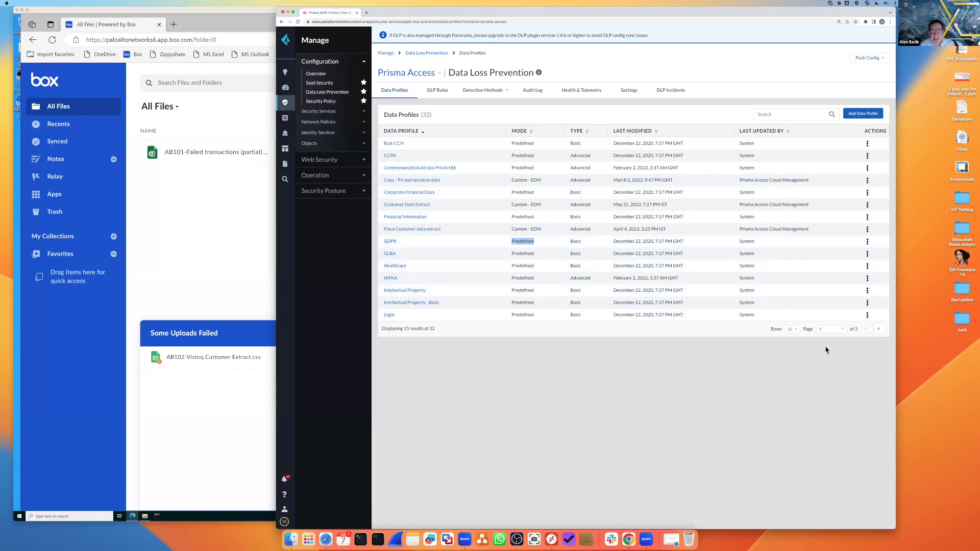
{"action": "left_click", "coordinate": [879, 330]}
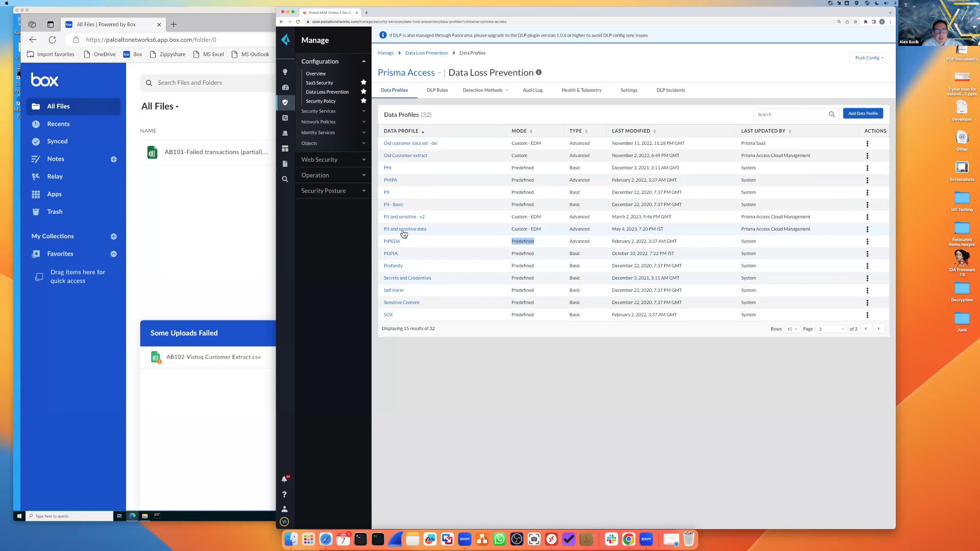
{"action": "left_click_drag", "start_coordinate": [431, 231], "coordinate": [391, 233]}
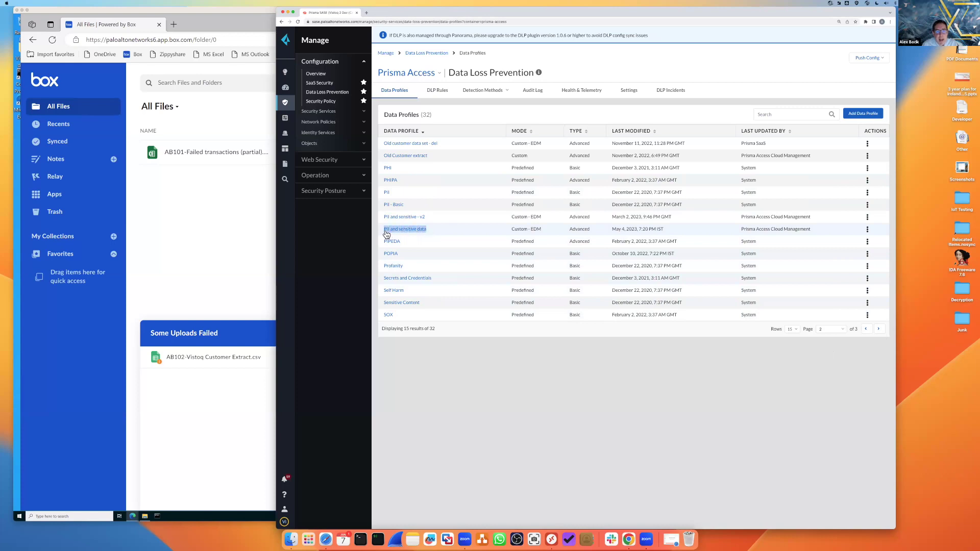
{"action": "left_click", "coordinate": [392, 229]}
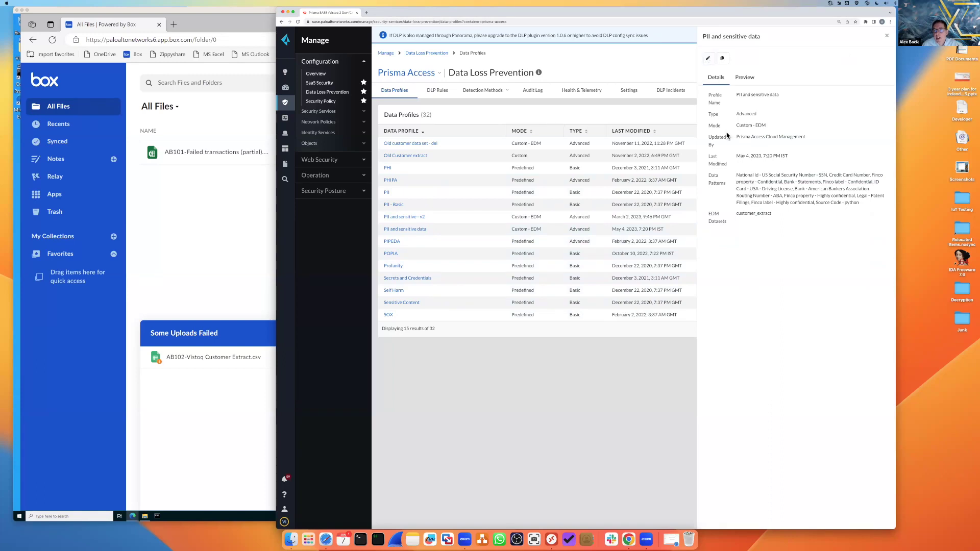
Highlight the profile's National Id pattern and customer_extract EDM dataset.
{"action": "left_click_drag", "start_coordinate": [737, 175], "coordinate": [771, 183]}
{"action": "left_click", "coordinate": [768, 213]}
{"action": "left_click_drag", "start_coordinate": [780, 217], "coordinate": [737, 213]}
Review the profile's Primary and Secondary Rules in the editor, then return to Data Profiles.
{"action": "left_click", "coordinate": [709, 58]}
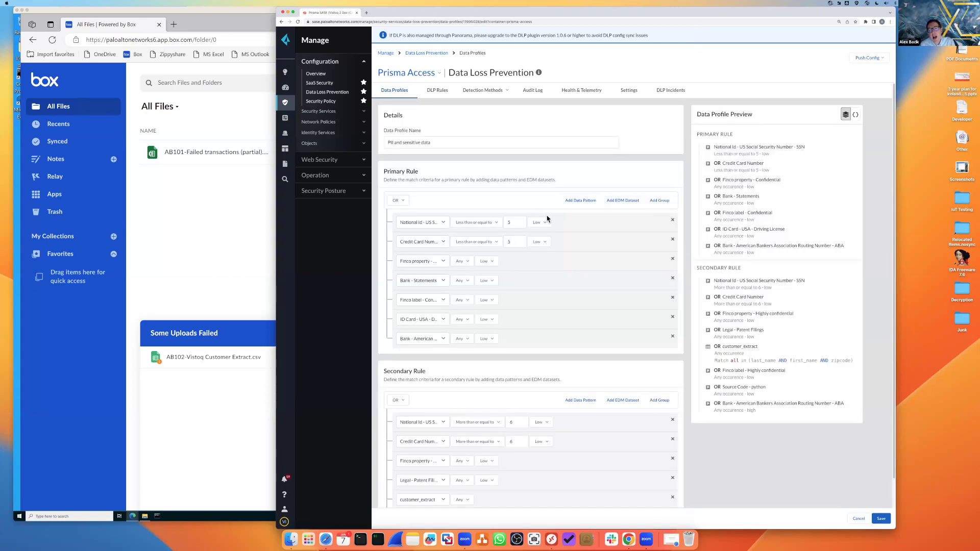
{"action": "scroll", "coordinate": [510, 225], "scroll_direction": "down", "scroll_amount": 1}
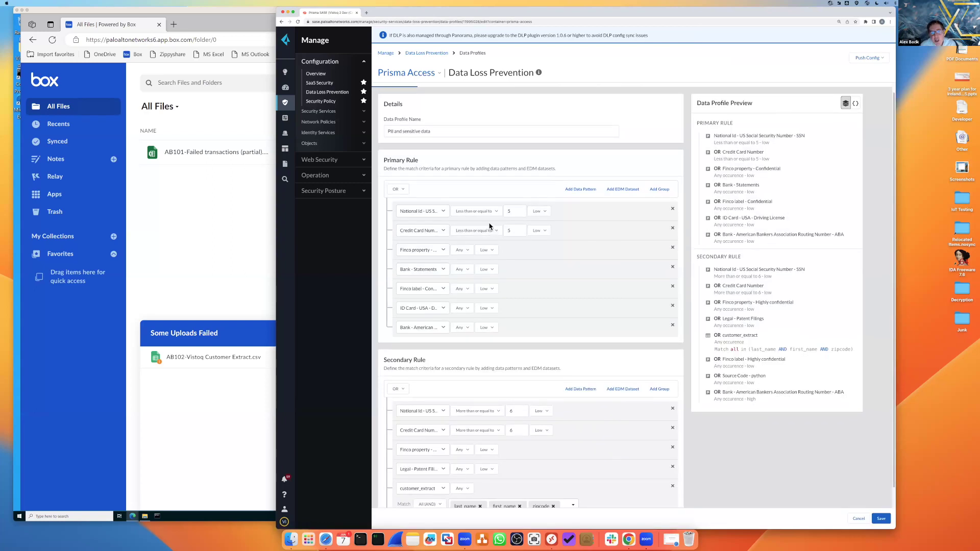
{"action": "scroll", "coordinate": [489, 226], "scroll_direction": "down", "scroll_amount": 3}
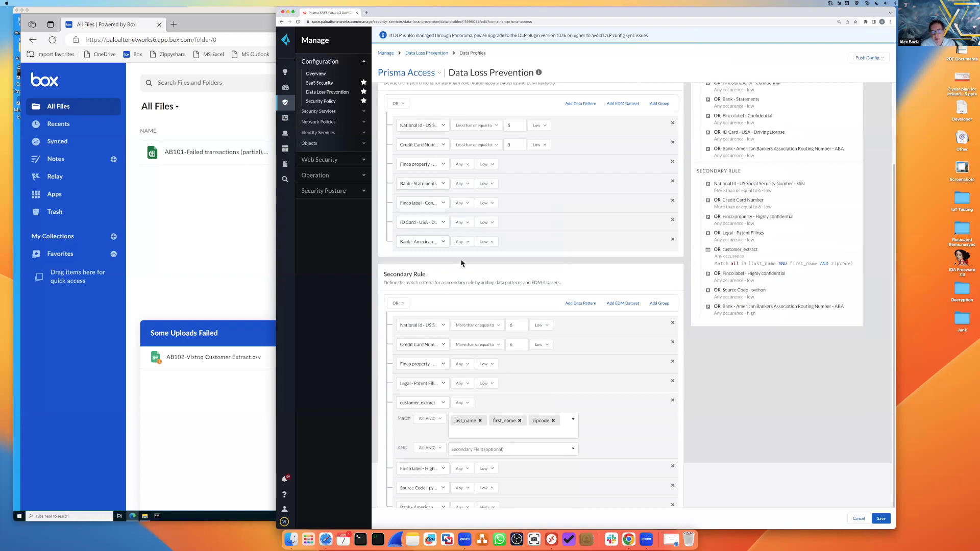
{"action": "left_click", "coordinate": [427, 55]}
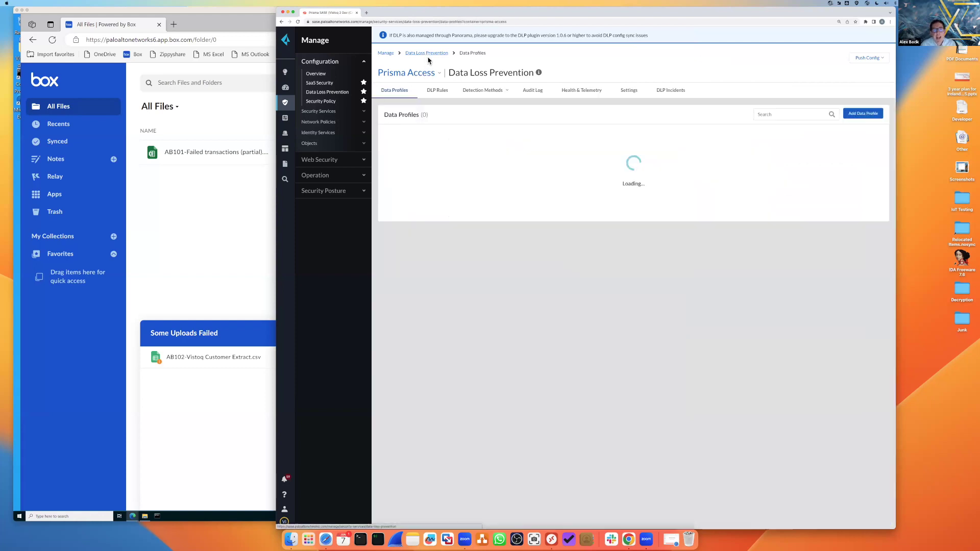
Open the PII and sensitive data rule from page 4 of the DLP Rules list.
{"action": "left_click", "coordinate": [439, 93]}
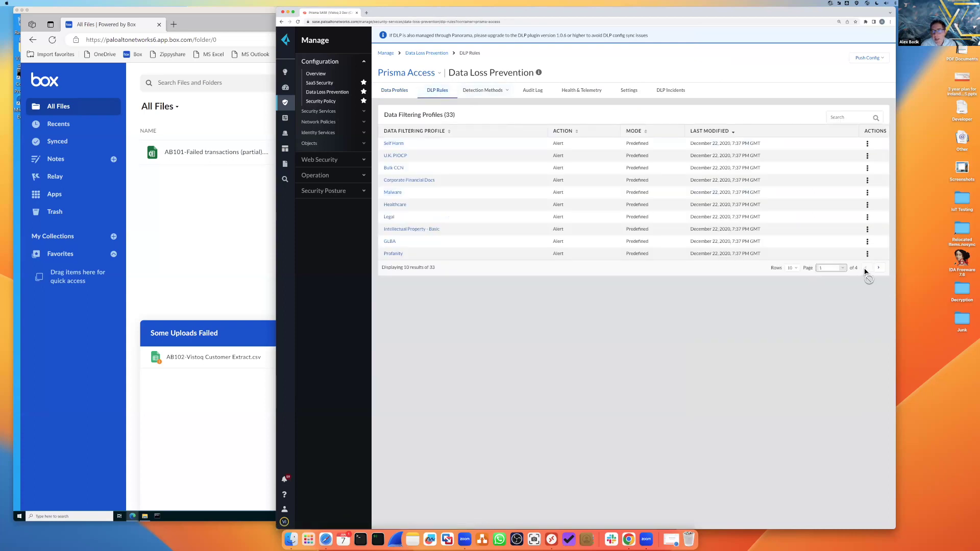
{"action": "left_click", "coordinate": [840, 267]}
{"action": "left_click", "coordinate": [825, 255]}
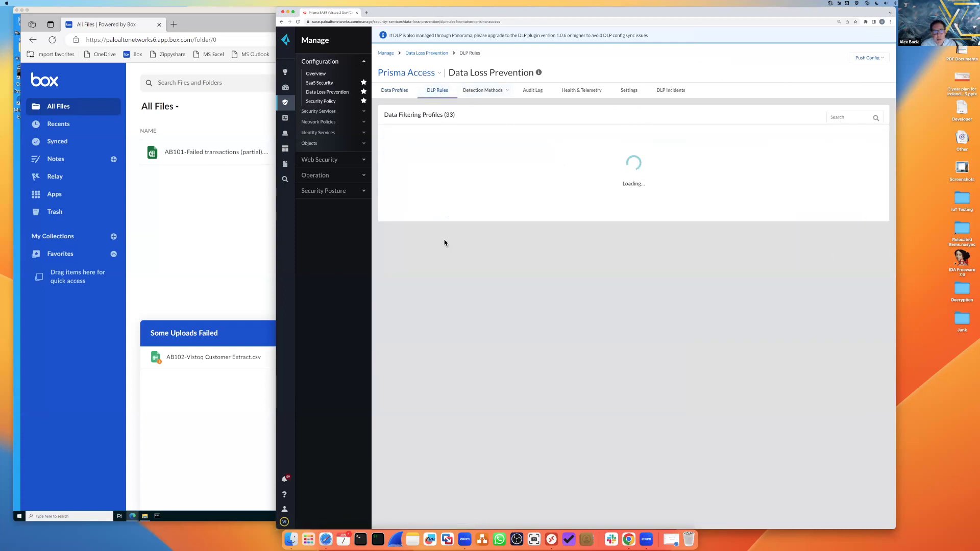
{"action": "left_click", "coordinate": [412, 169]}
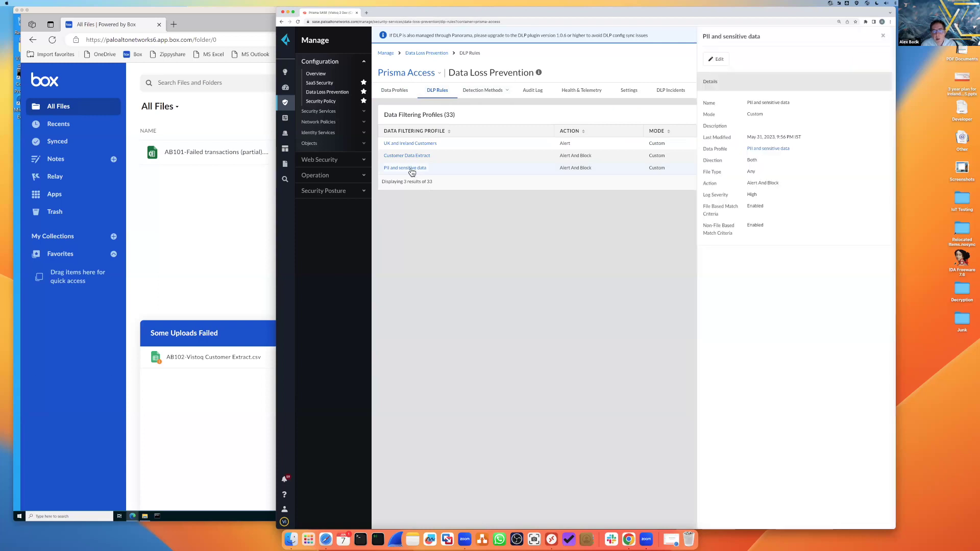
Highlight the rule's Both direction and Alert And Block action, then return to the AB102 incident.
{"action": "left_click_drag", "start_coordinate": [758, 163], "coordinate": [748, 183]}
{"action": "left_click", "coordinate": [751, 194]}
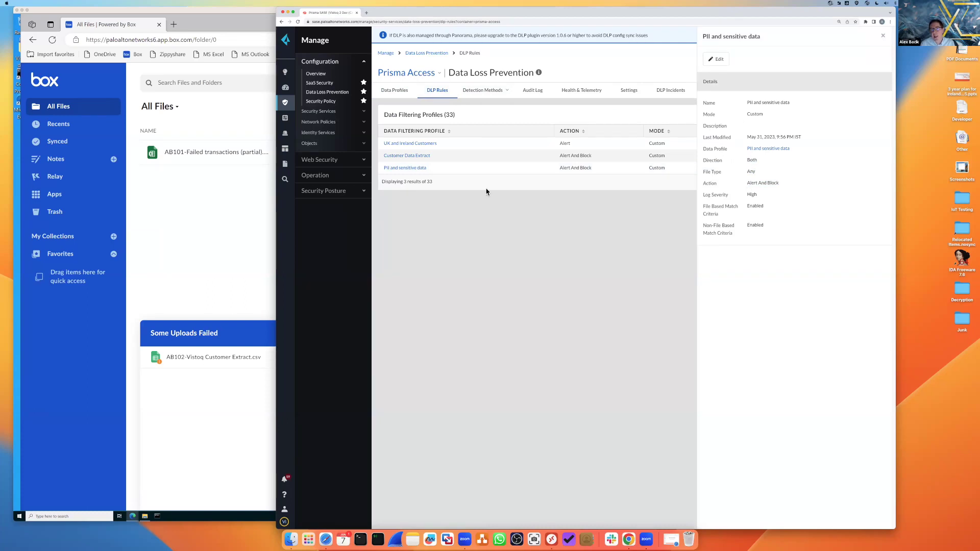
{"action": "left_click", "coordinate": [285, 150]}
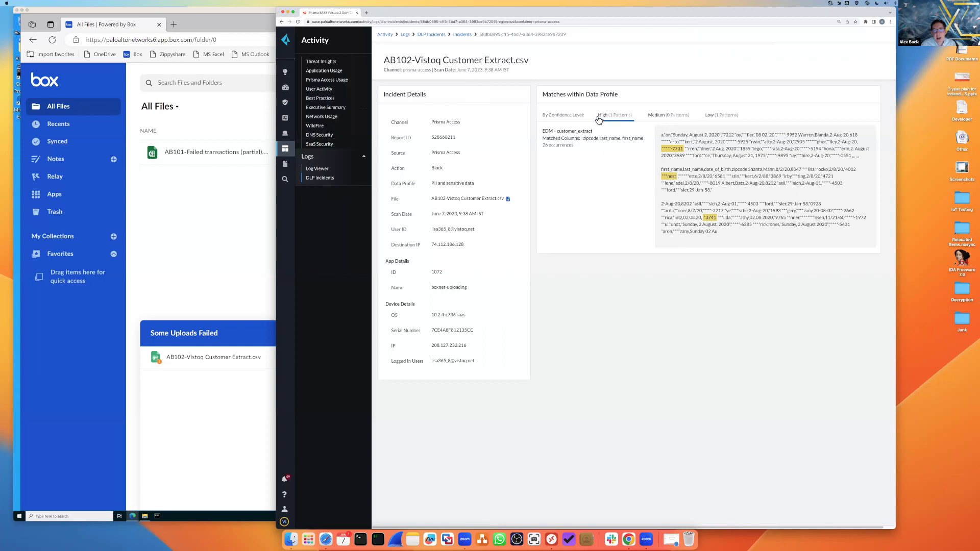
Go back via the Incidents breadcrumb to the list of 1087 DLP incidents.
{"action": "left_click", "coordinate": [458, 35]}
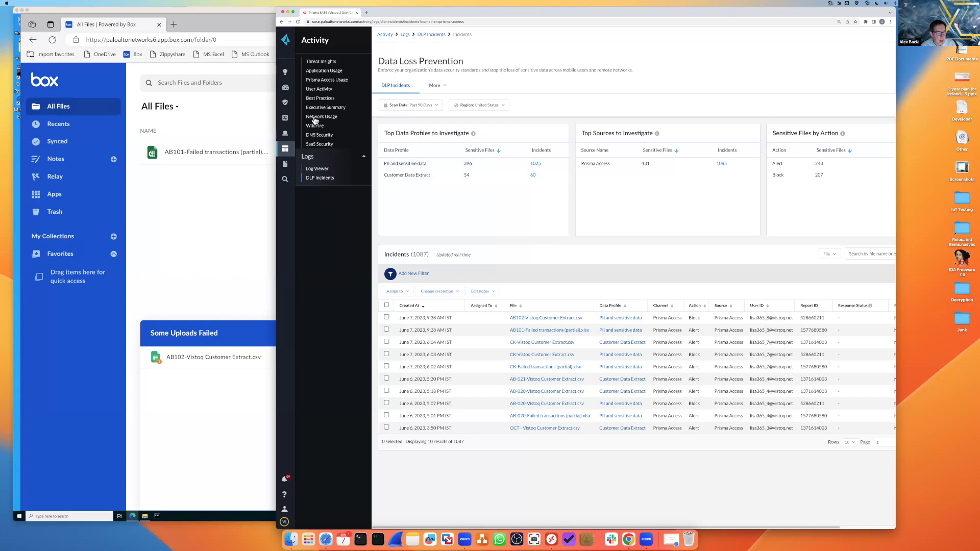
Bring the Edge Box window showing the failed AB102-Vistoq Customer Extract.csv upload to the front.
{"action": "left_click", "coordinate": [242, 25]}
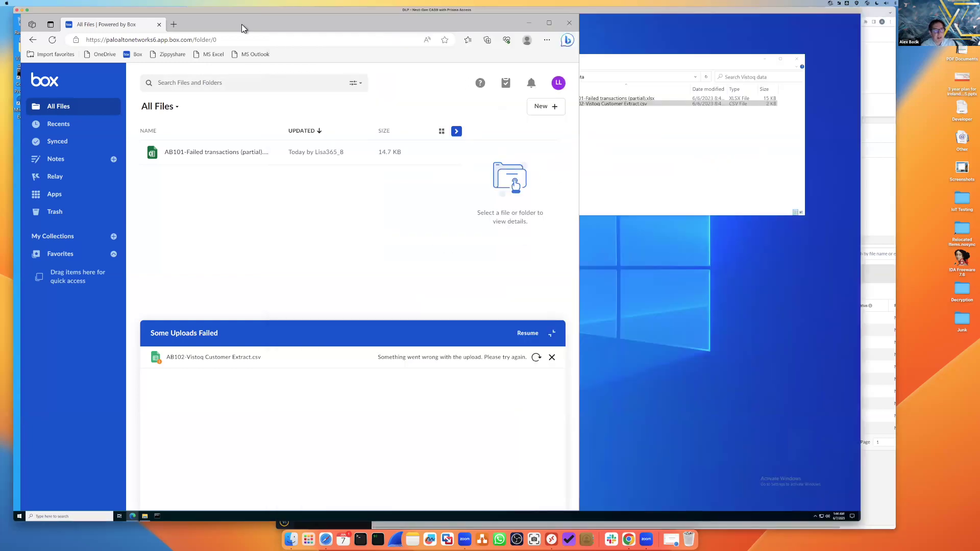
{"action": "left_click", "coordinate": [175, 25]}
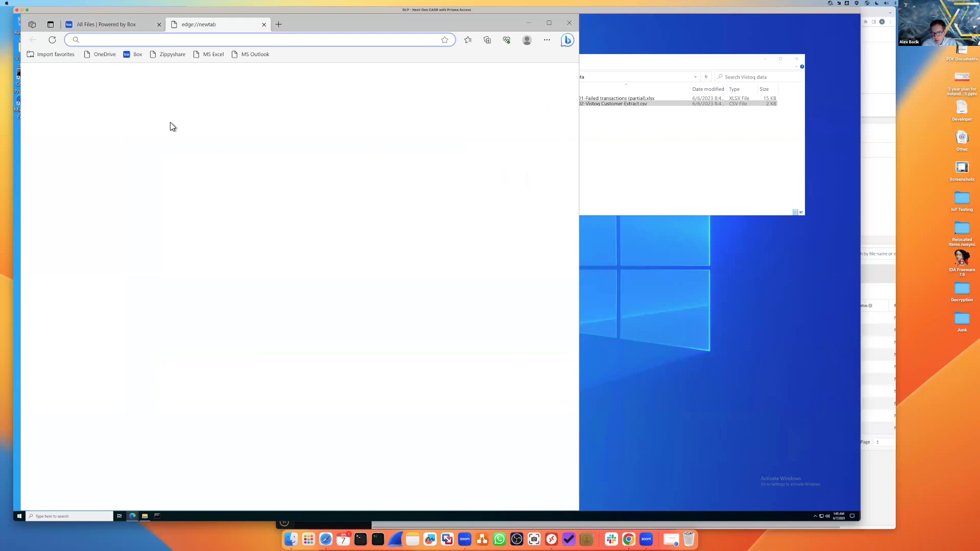
{"action": "type", "text": "ondr"}
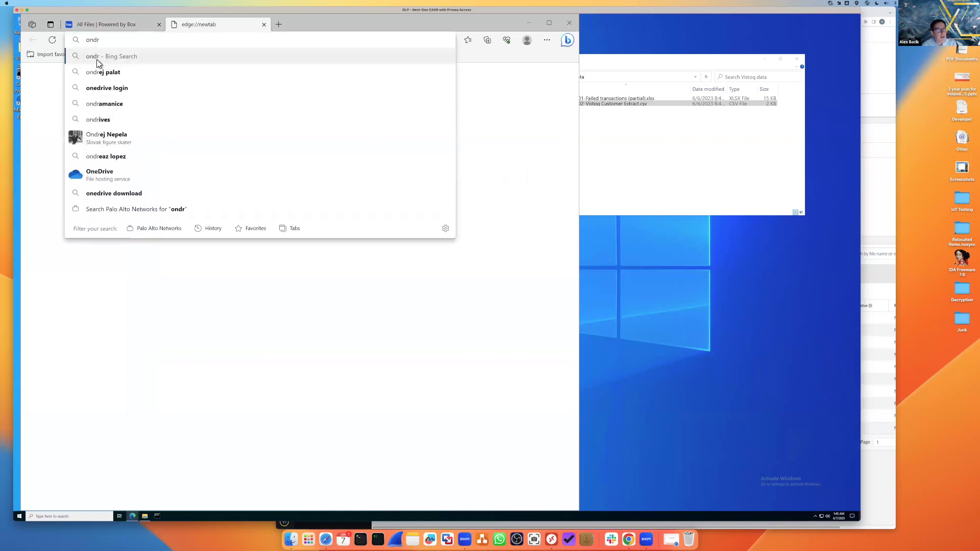
{"action": "key", "text": "Escape"}
{"action": "left_click", "coordinate": [91, 59]}
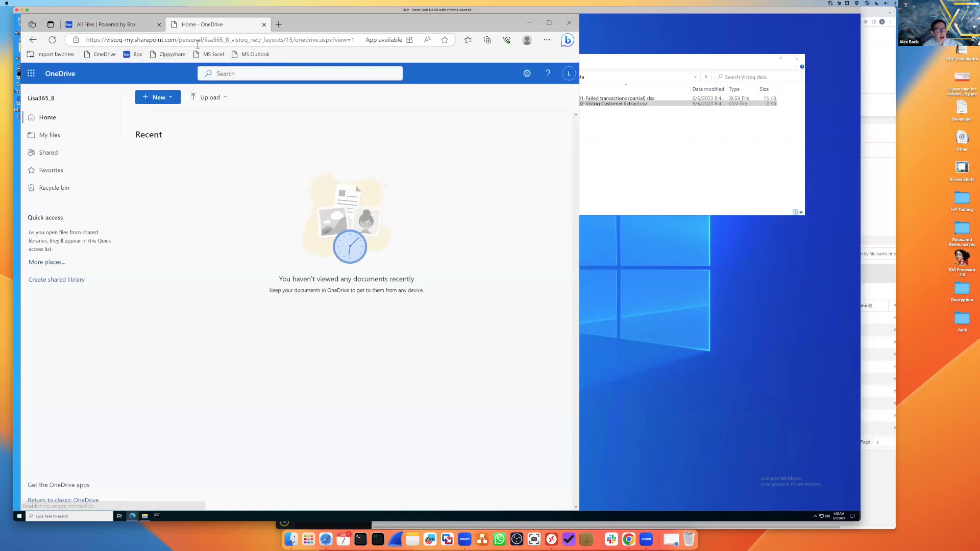
{"action": "left_click", "coordinate": [587, 132]}
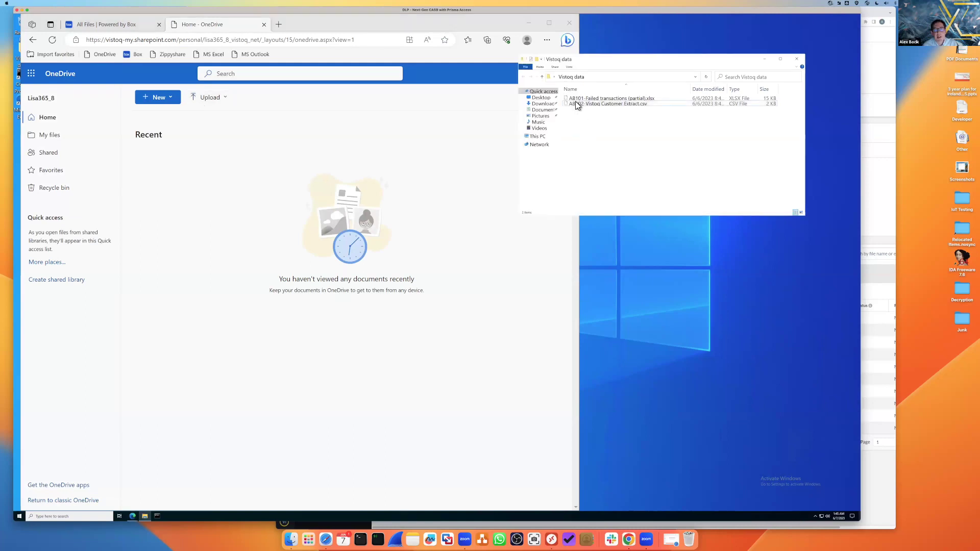
{"action": "left_click", "coordinate": [587, 99]}
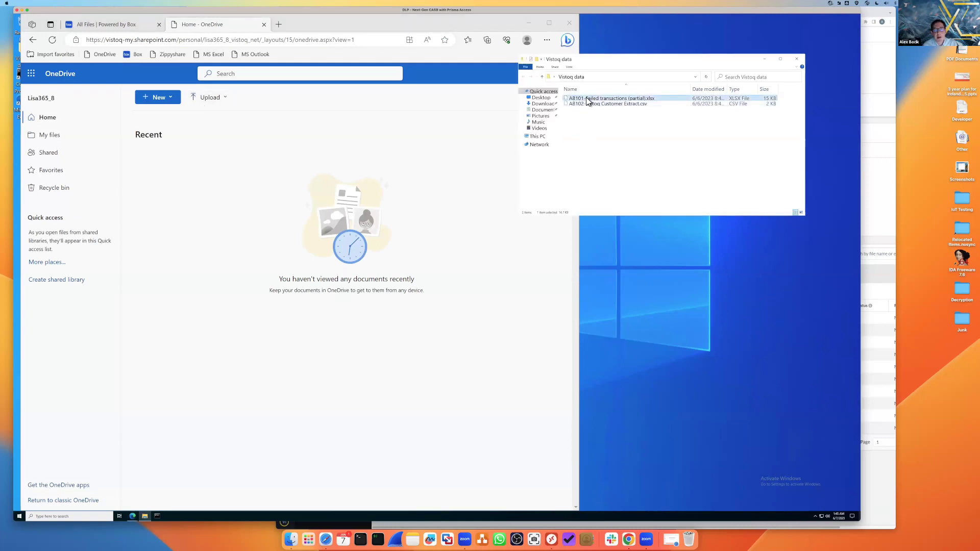
{"action": "left_click", "coordinate": [397, 152]}
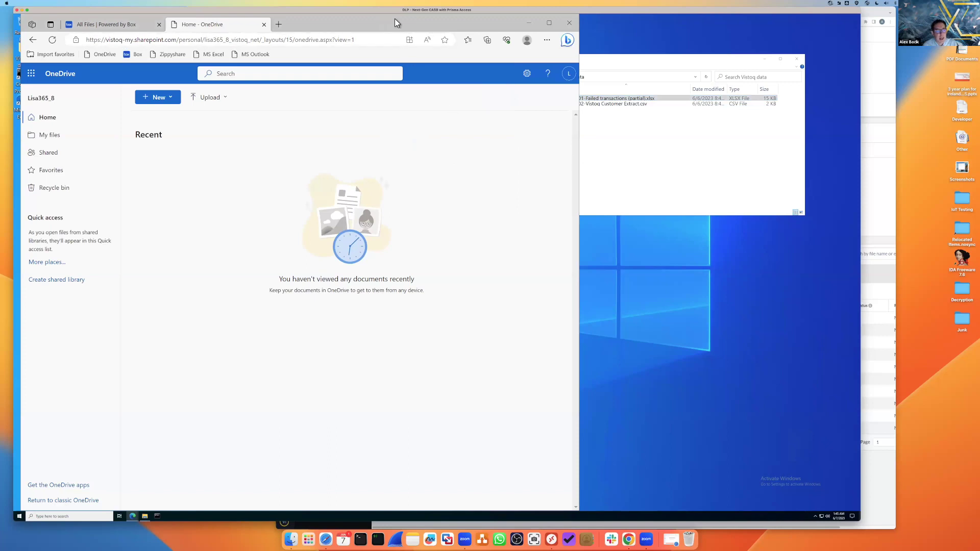
{"action": "left_click_drag", "start_coordinate": [395, 19], "coordinate": [394, 26]}
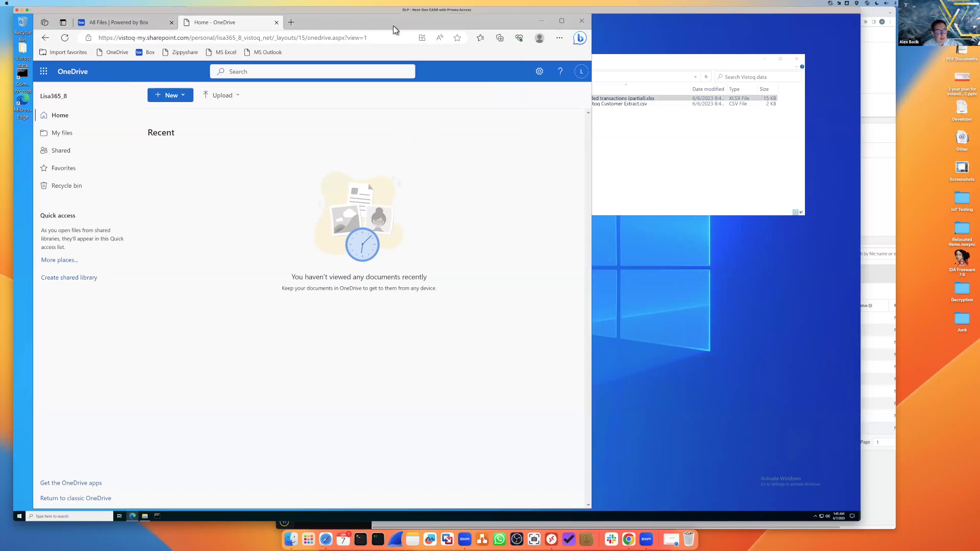
{"action": "left_click", "coordinate": [622, 155]}
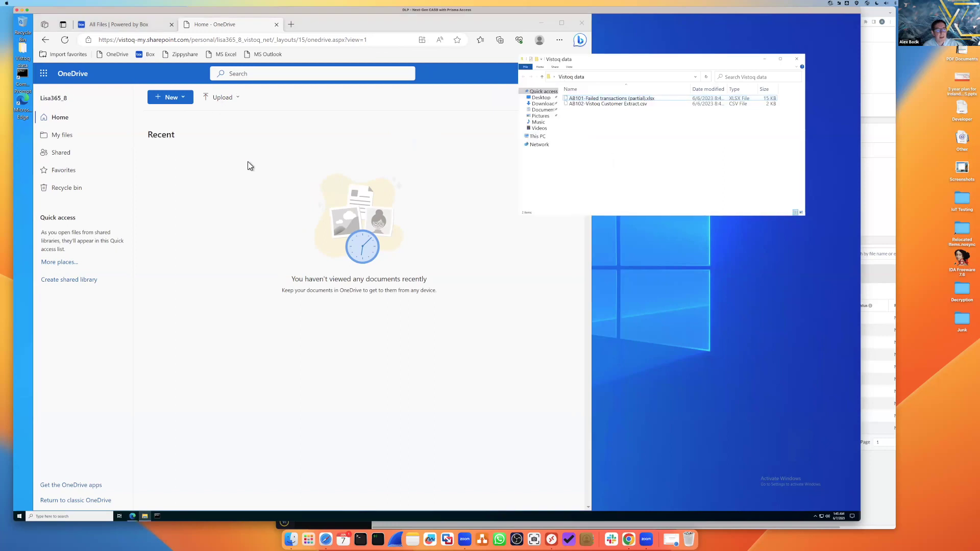
{"action": "left_click", "coordinate": [215, 102]}
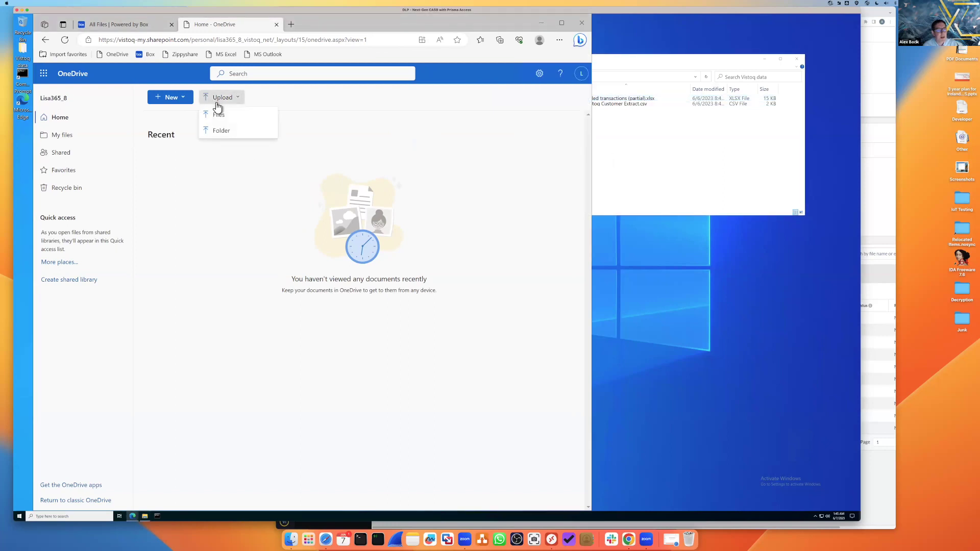
{"action": "left_click", "coordinate": [215, 114]}
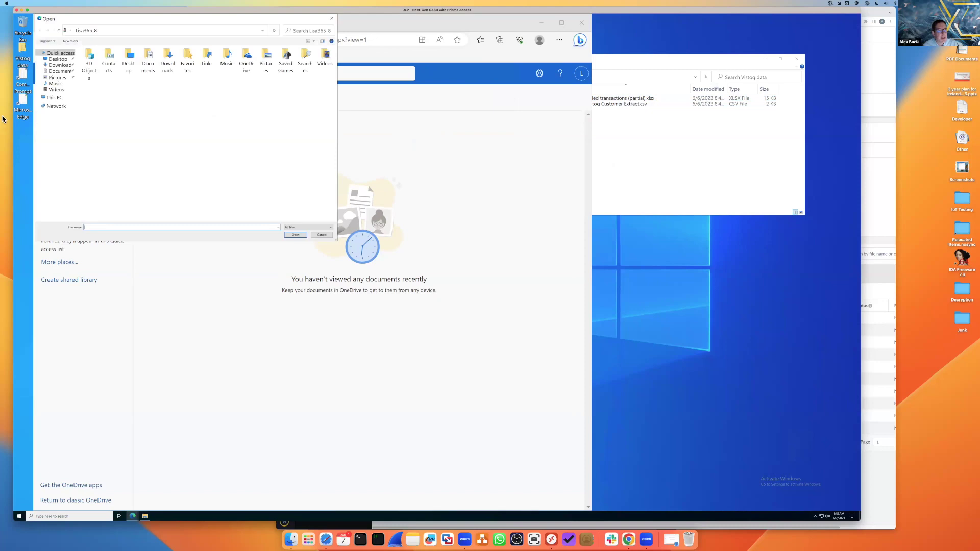
{"action": "left_click", "coordinate": [57, 59]}
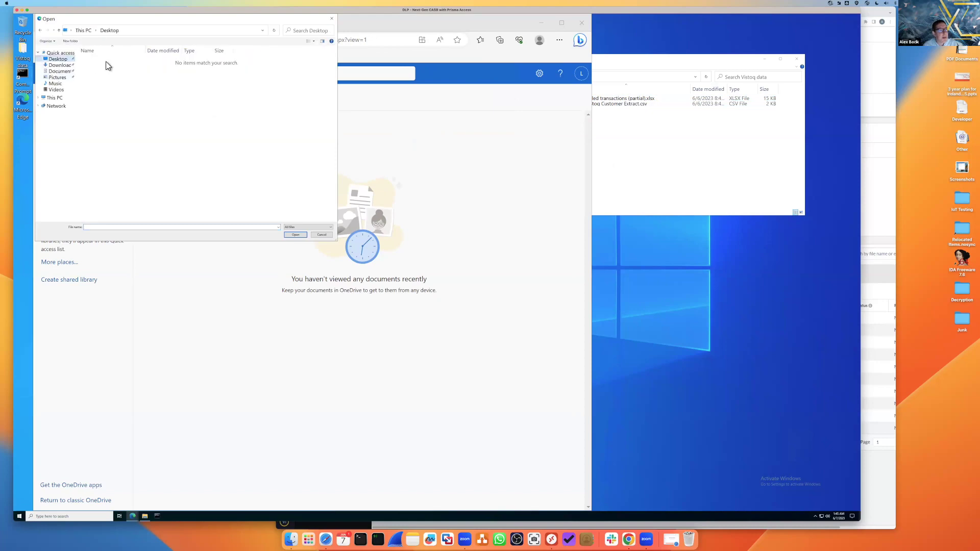
{"action": "left_click", "coordinate": [321, 236]}
{"action": "left_click_drag", "start_coordinate": [605, 99], "coordinate": [361, 176]}
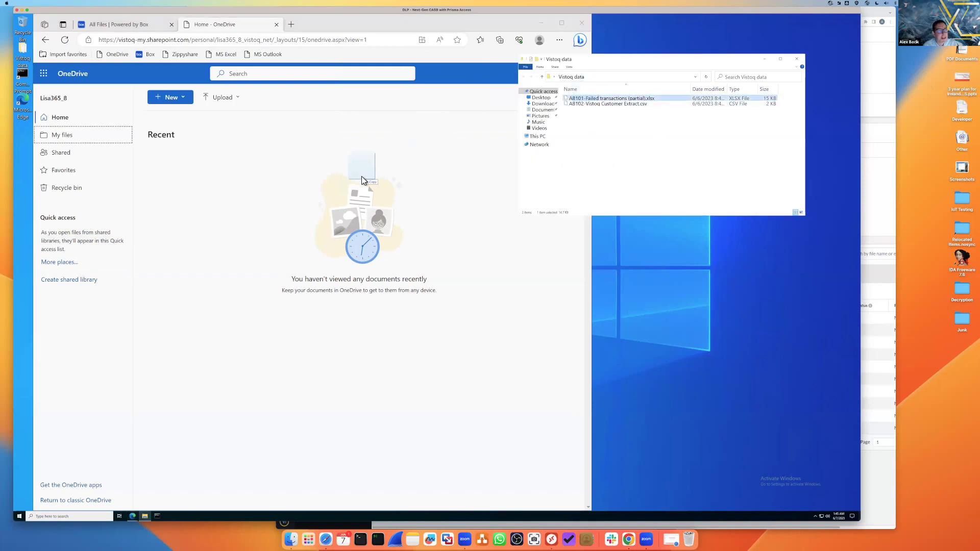
In OneDrive My files, start an Upload > Files from Desktop, then cancel the picker.
{"action": "left_click", "coordinate": [54, 121]}
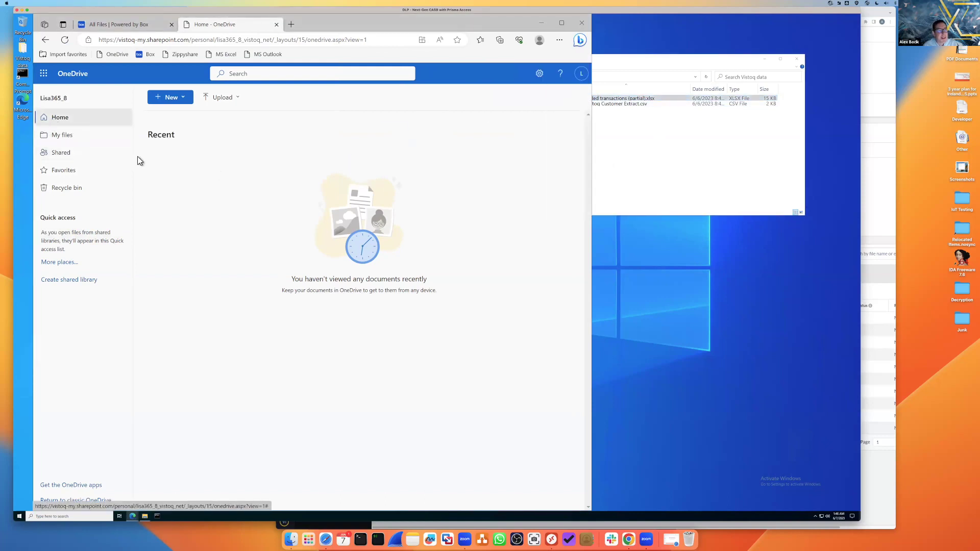
{"action": "left_click", "coordinate": [71, 139]}
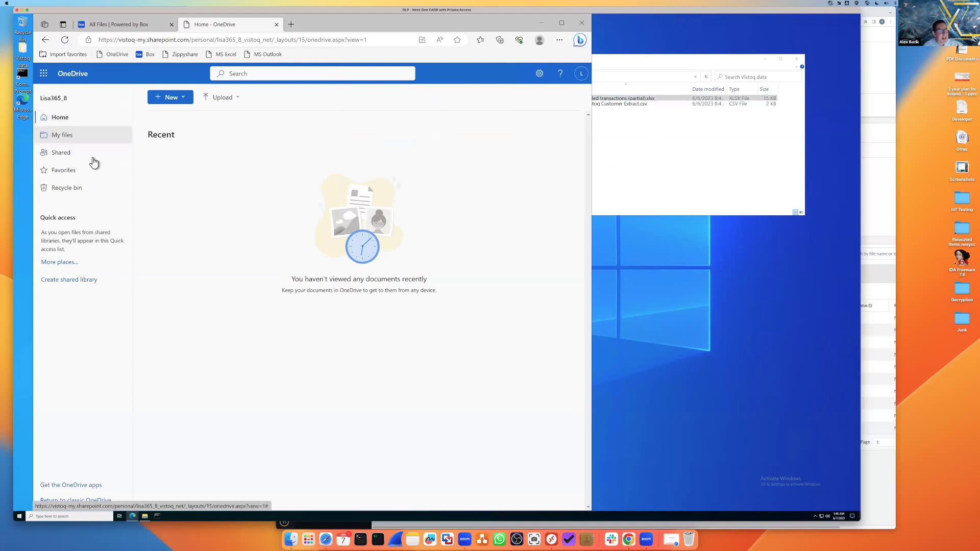
{"action": "left_click", "coordinate": [174, 100]}
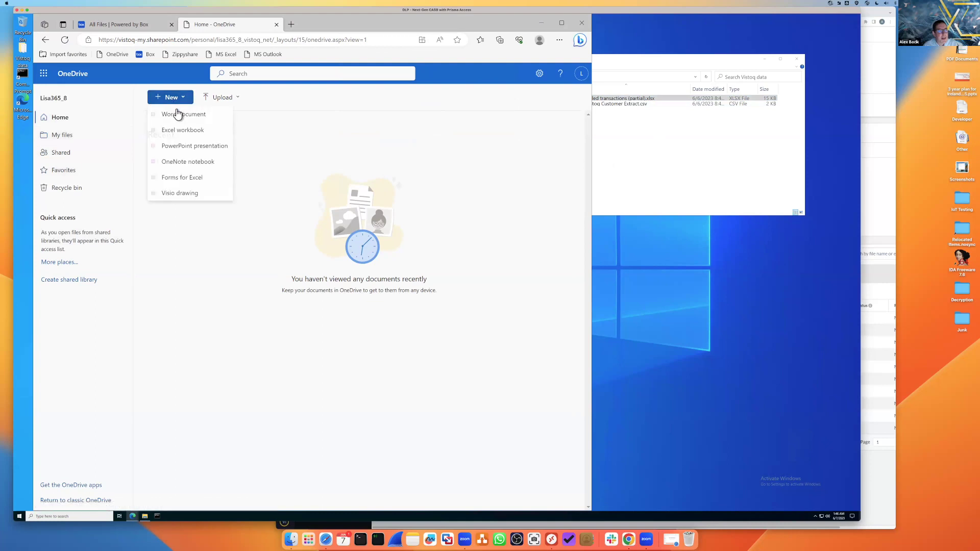
{"action": "left_click", "coordinate": [223, 98]}
{"action": "left_click", "coordinate": [220, 100]}
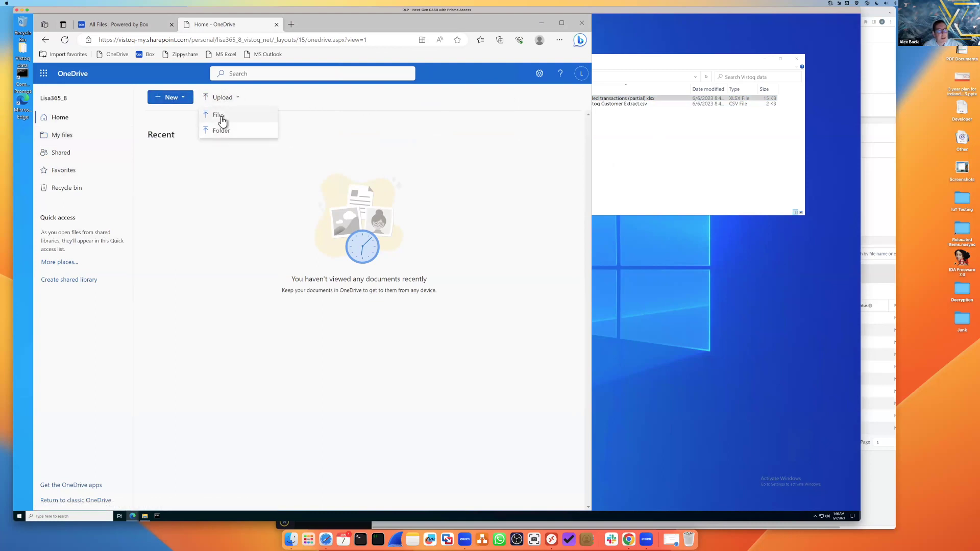
{"action": "left_click", "coordinate": [219, 115]}
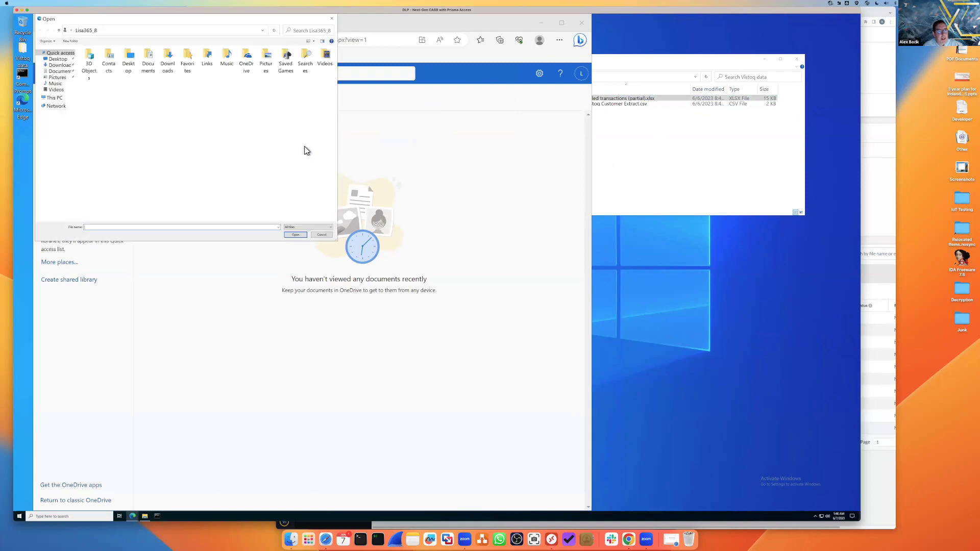
{"action": "left_click", "coordinate": [56, 59]}
{"action": "left_click", "coordinate": [322, 235]}
Drag the AB102 CSV and AB101 spreadsheet onto OneDrive, reload, then close Edge.
{"action": "left_click_drag", "start_coordinate": [582, 104], "coordinate": [396, 176]}
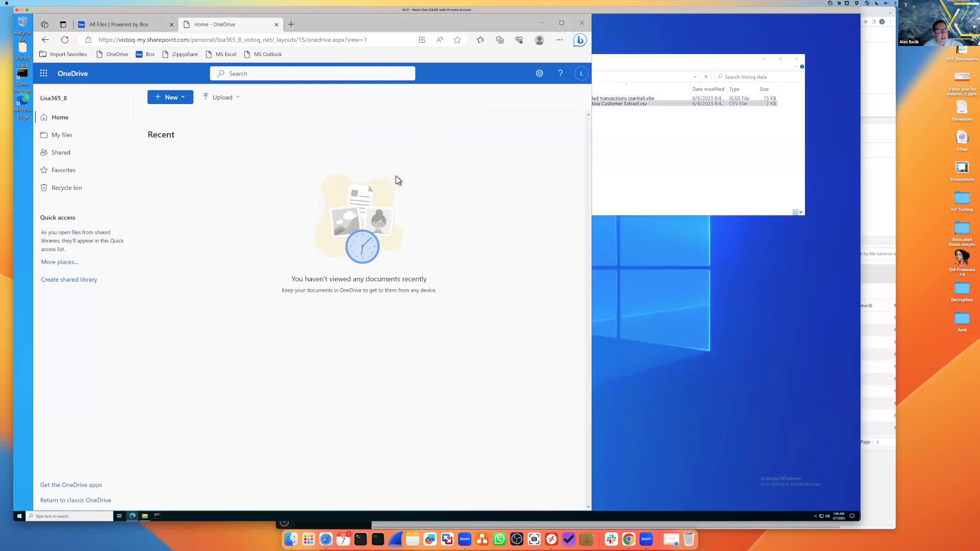
{"action": "left_click", "coordinate": [57, 43]}
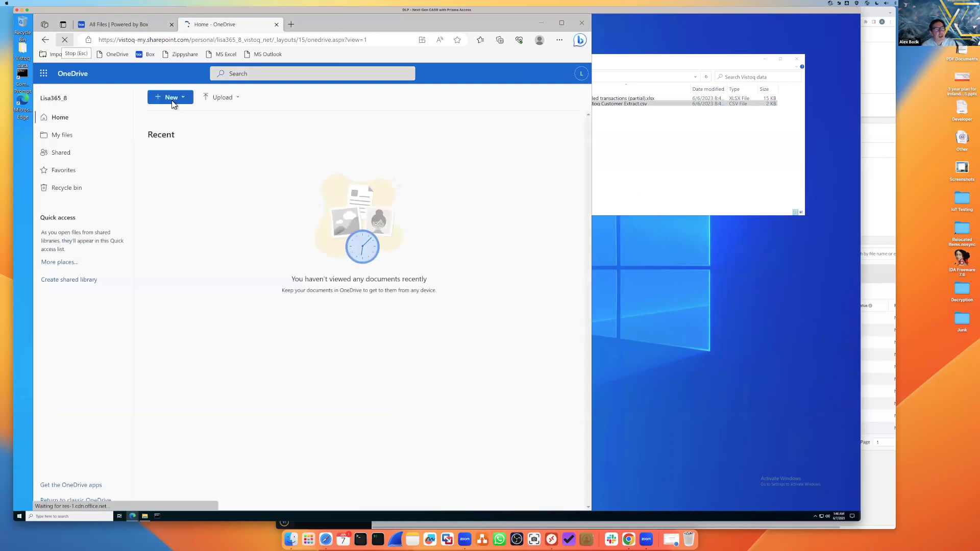
{"action": "left_click", "coordinate": [597, 119]}
{"action": "left_click", "coordinate": [587, 98]}
{"action": "left_click_drag", "start_coordinate": [516, 124], "coordinate": [401, 206]}
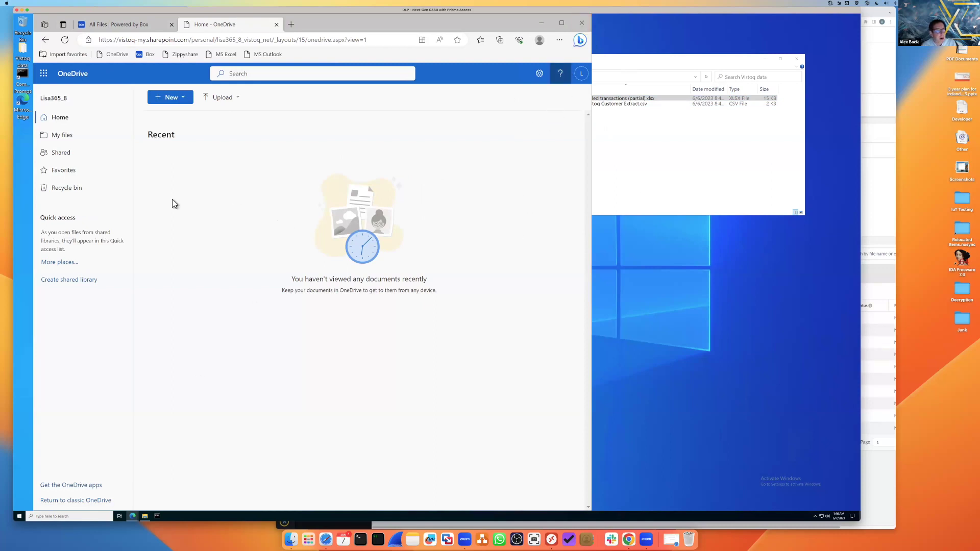
{"action": "left_click", "coordinate": [579, 26]}
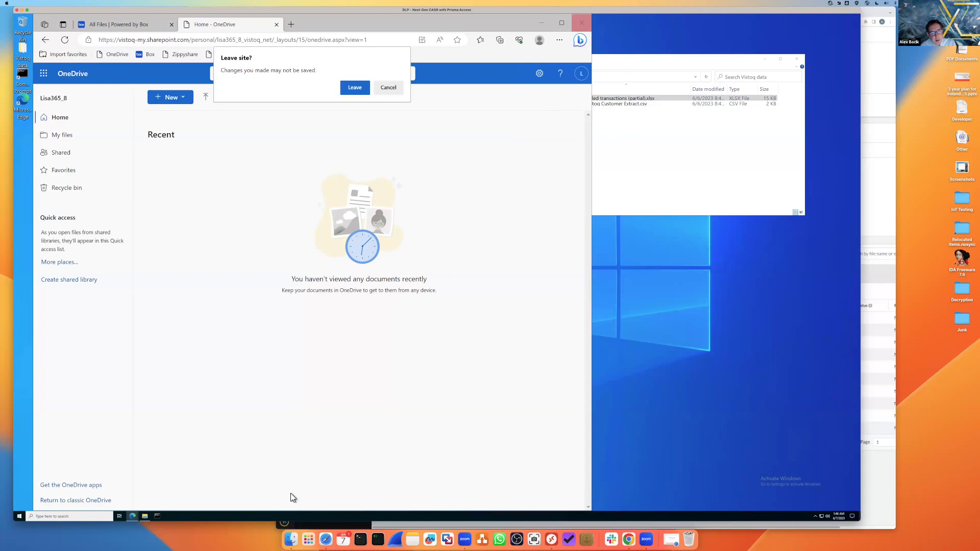
Leave the OneDrive site, relaunch Edge, and open the OneDrive favorite, which can't be reached.
{"action": "left_click_drag", "start_coordinate": [132, 512], "coordinate": [132, 502]}
{"action": "left_click", "coordinate": [132, 504]}
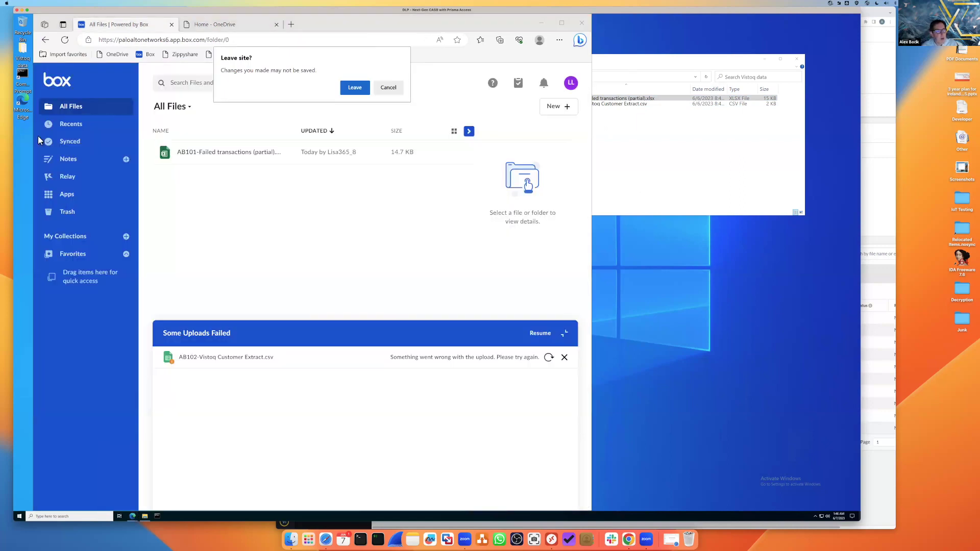
{"action": "left_click", "coordinate": [355, 87]}
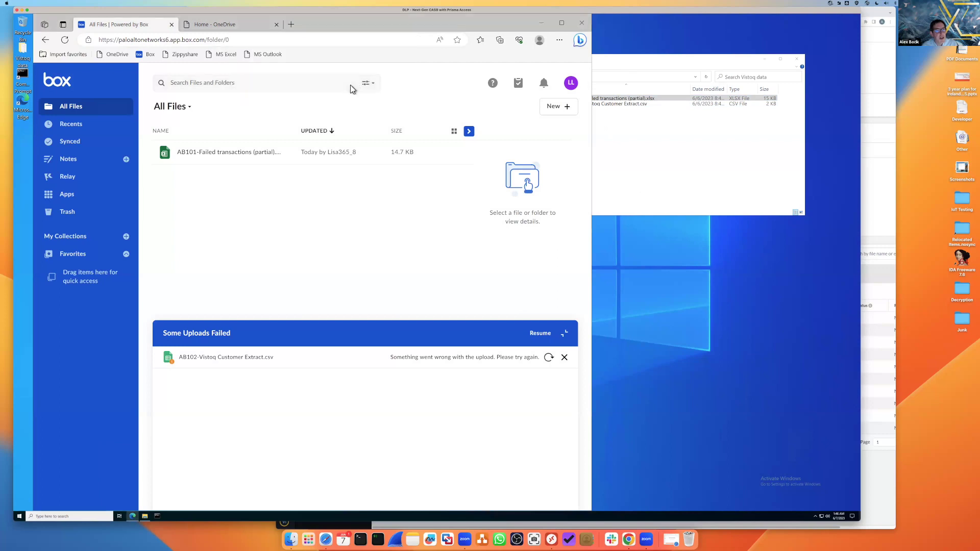
{"action": "double_click", "coordinate": [17, 100]}
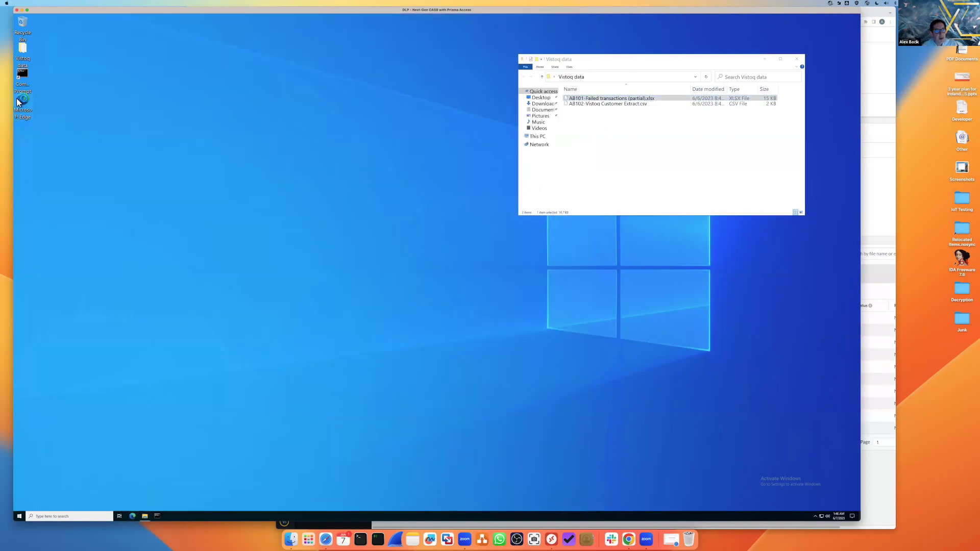
{"action": "left_click", "coordinate": [118, 56]}
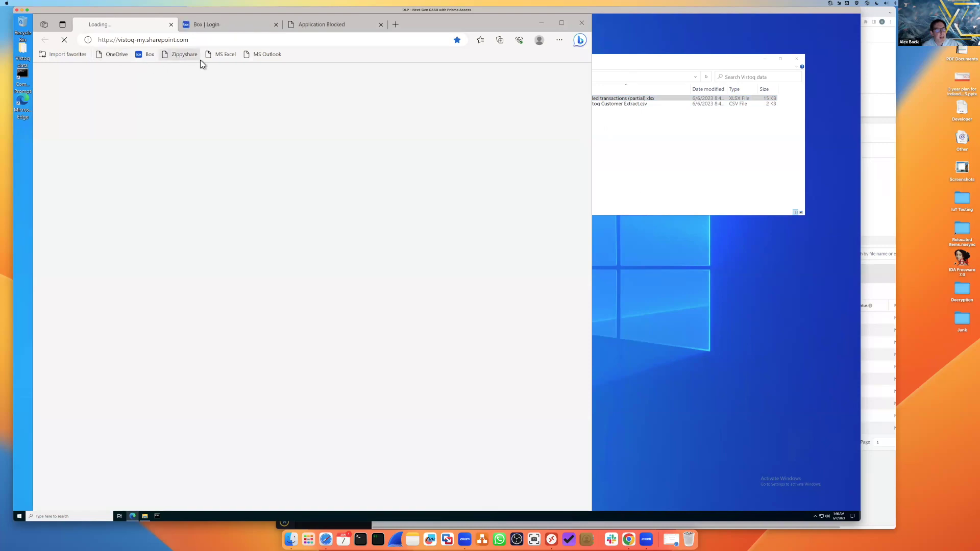
Close the Box login and Zippyshare Application Blocked tabs and reload the SharePoint page.
{"action": "left_click", "coordinate": [274, 20]}
{"action": "left_click", "coordinate": [276, 25]}
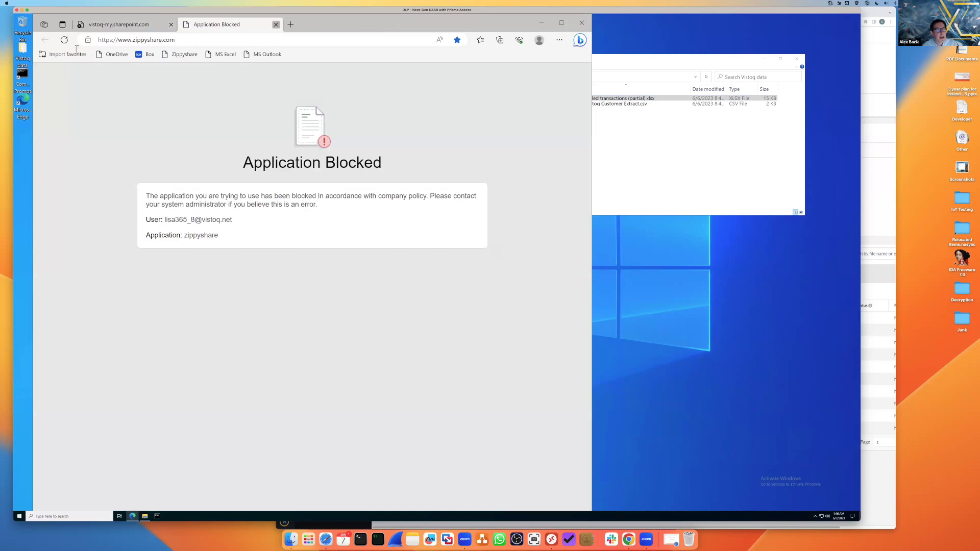
{"action": "left_click", "coordinate": [276, 24]}
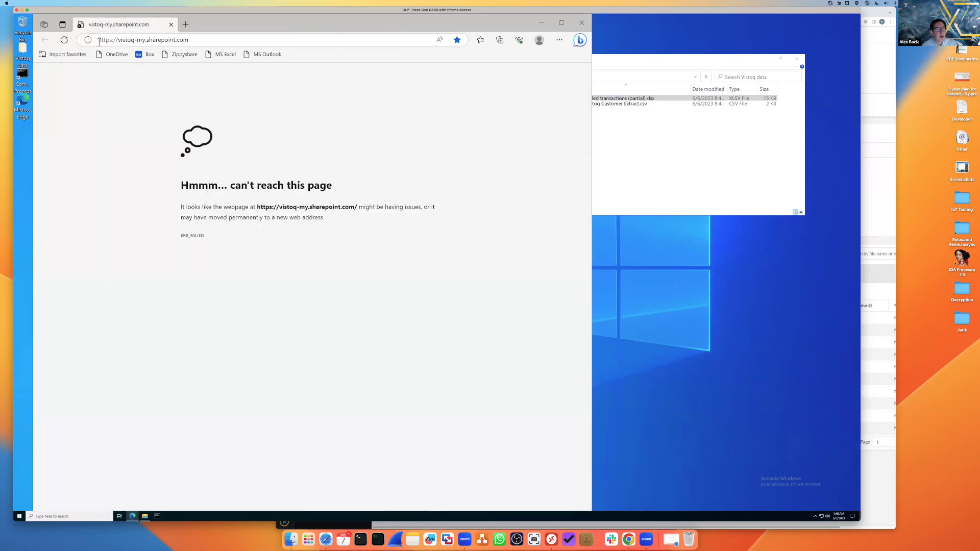
{"action": "left_click", "coordinate": [64, 40]}
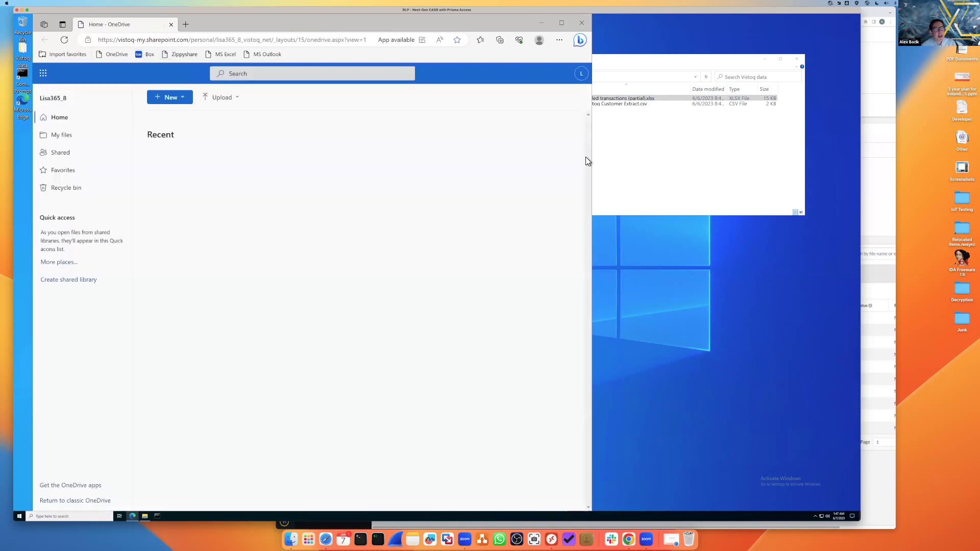
Drop a Vistoq data file onto OneDrive, minimise Edge, and return to the DLP Incidents dashboard.
{"action": "left_click", "coordinate": [614, 155]}
{"action": "left_click_drag", "start_coordinate": [575, 102], "coordinate": [407, 181]}
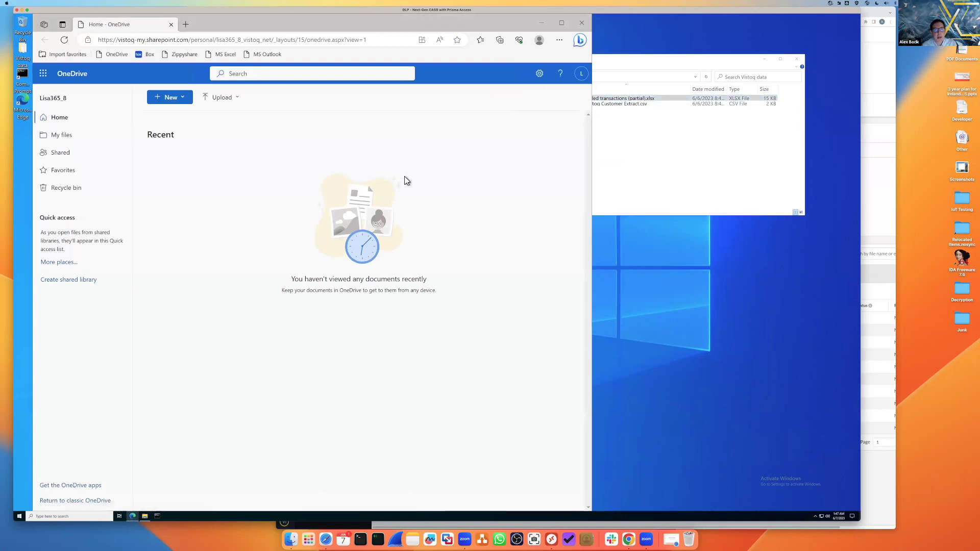
{"action": "left_click", "coordinate": [540, 23]}
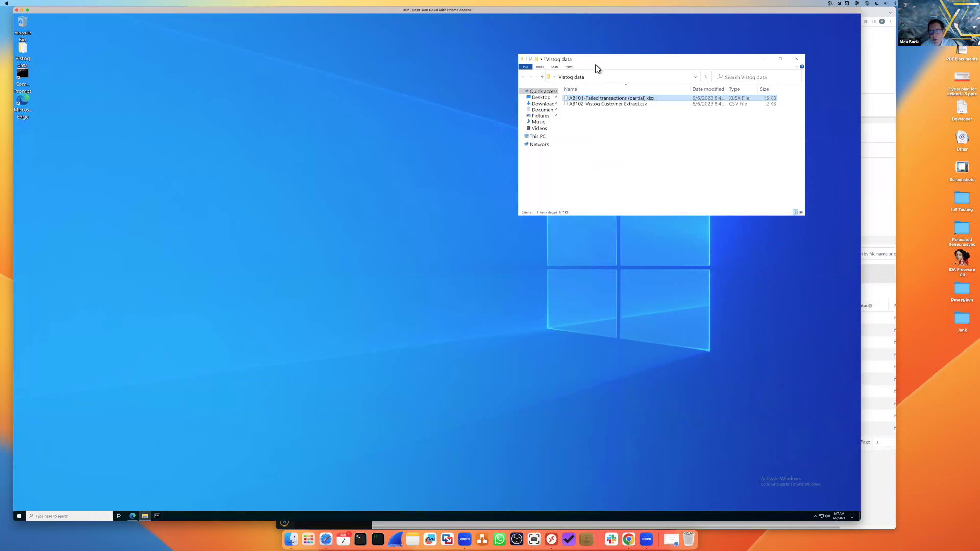
{"action": "left_click", "coordinate": [866, 196]}
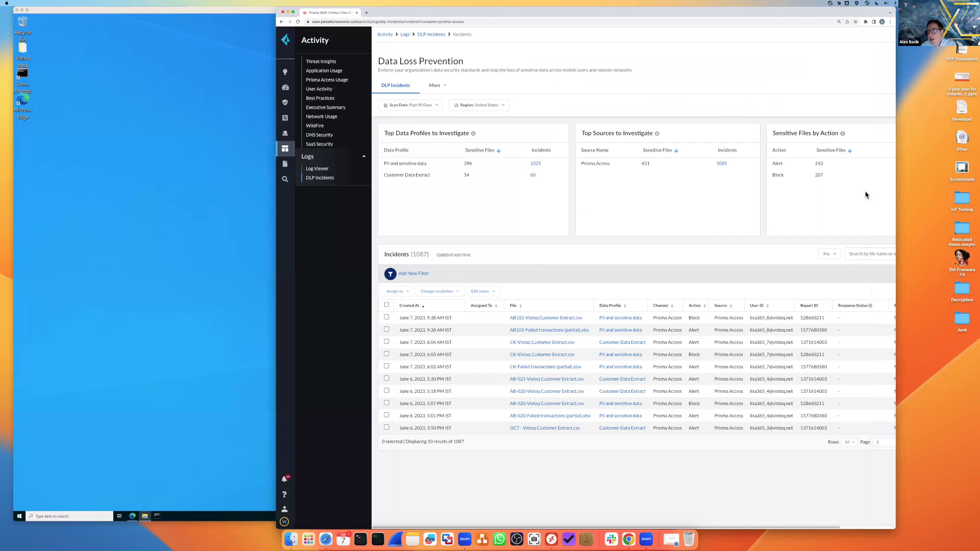